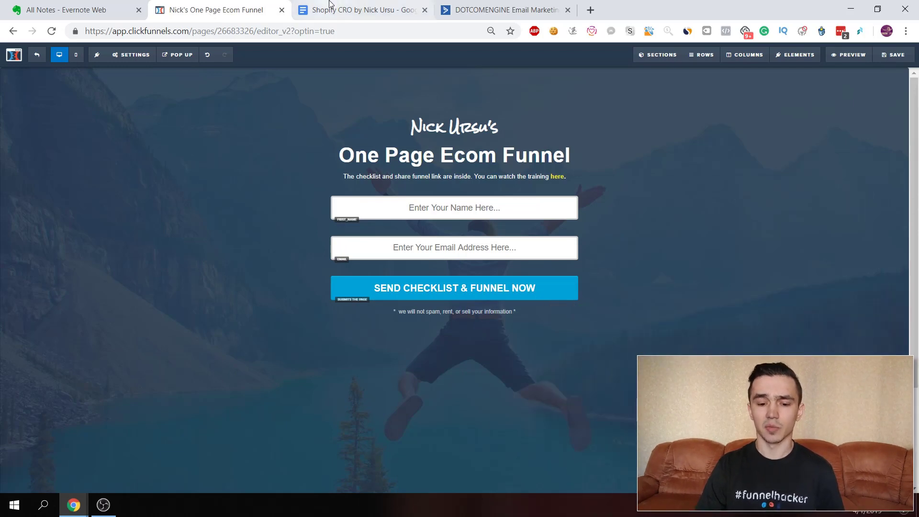
- Scroll through the first page of the Shopify CRO checklist doc, then start a new browser tab
click(342, 3)
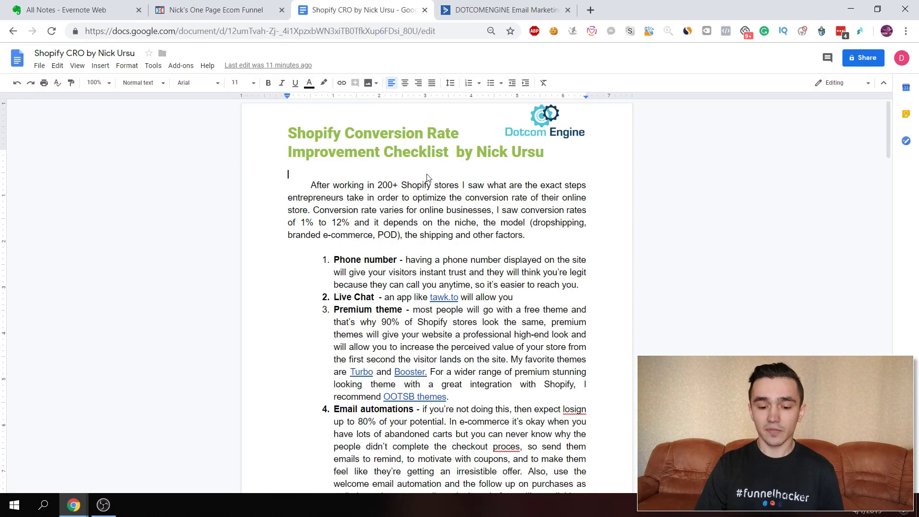
scroll(499, 299, down, 2)
scroll(499, 298, up, 2)
scroll(500, 299, down, 5)
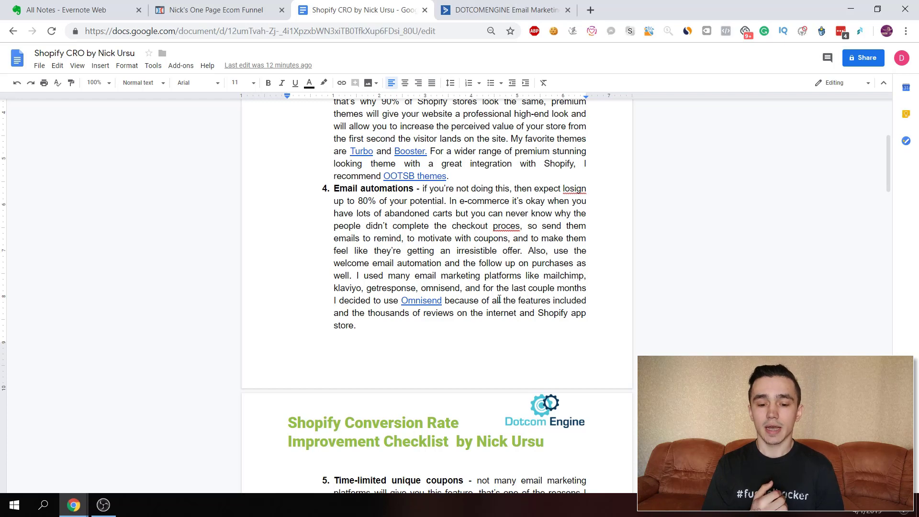
key(ctrl+t)
- Load and browse nickursu.com/shopifycro, then go back to the Shopify CRO checklist document
text(nickursu.com/star)
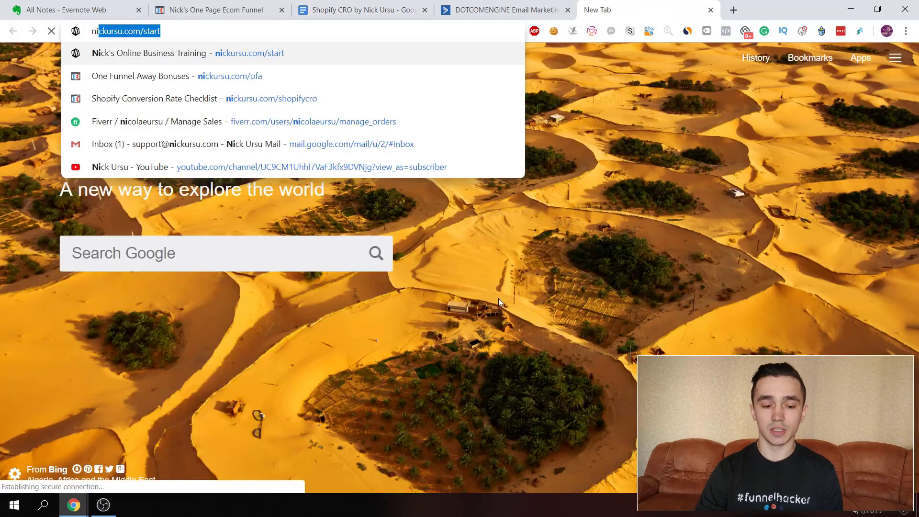
key(BackSpace)
key(BackSpace)
key(BackSpace)
text(hopifycro)
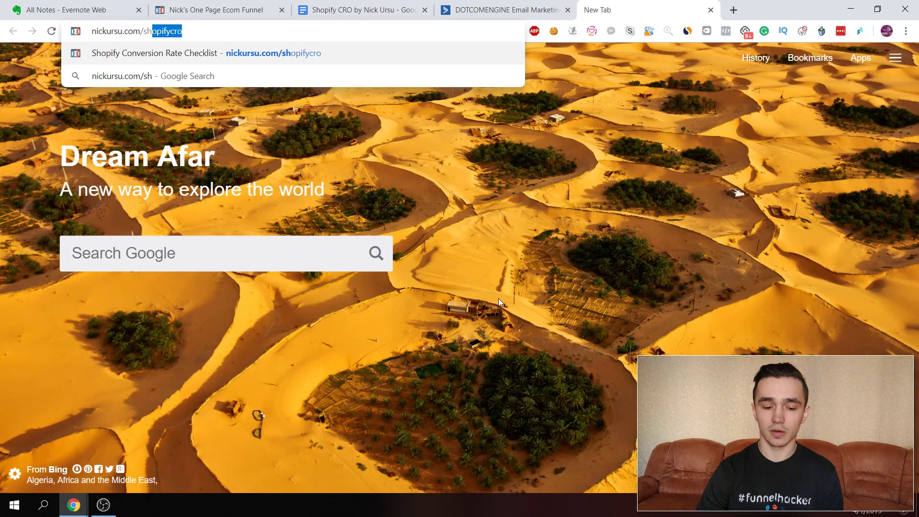
key(Return)
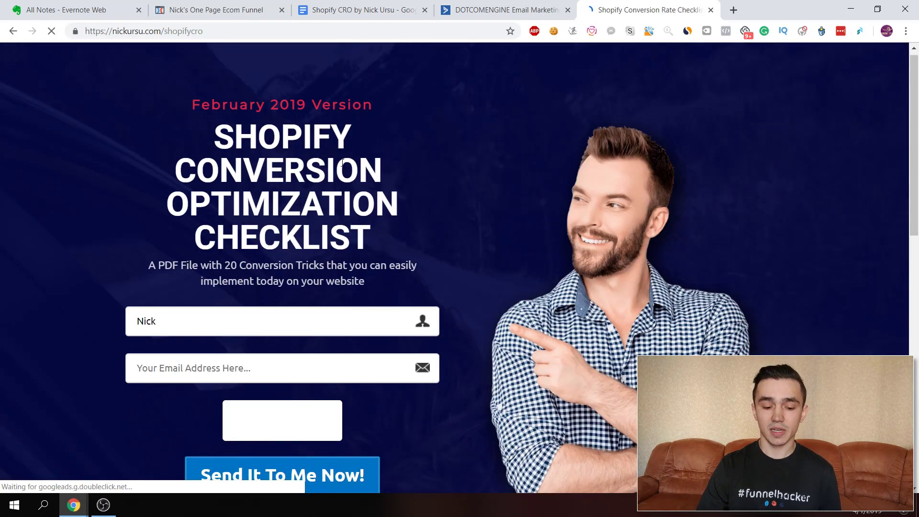
scroll(349, 149, down, 10)
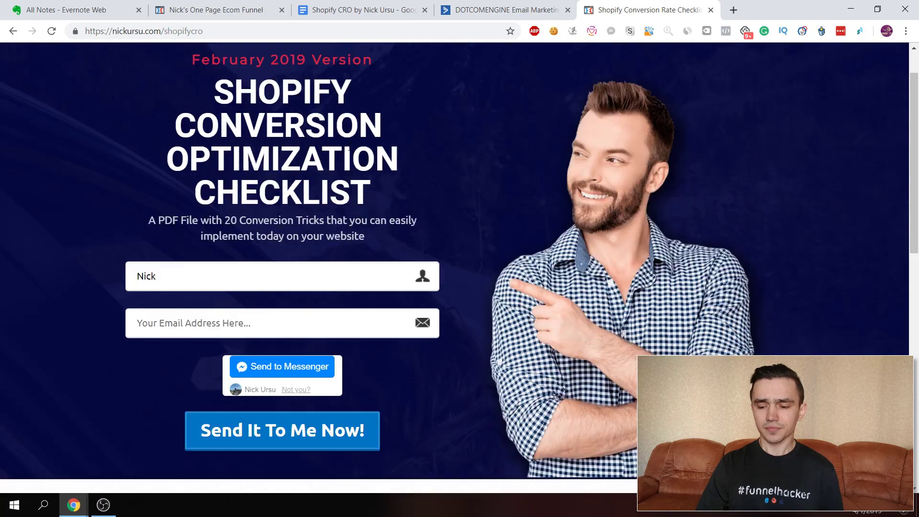
scroll(350, 150, up, 10)
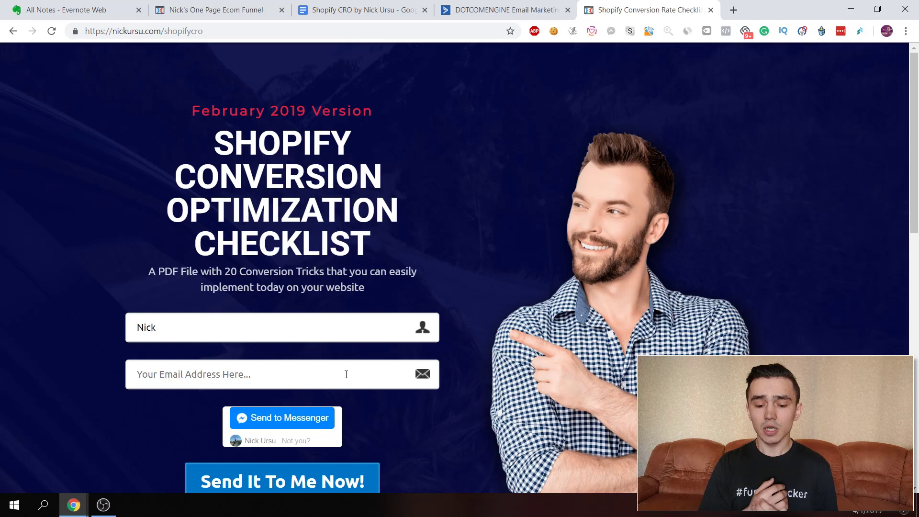
click(345, 6)
scroll(242, 237, up, 5)
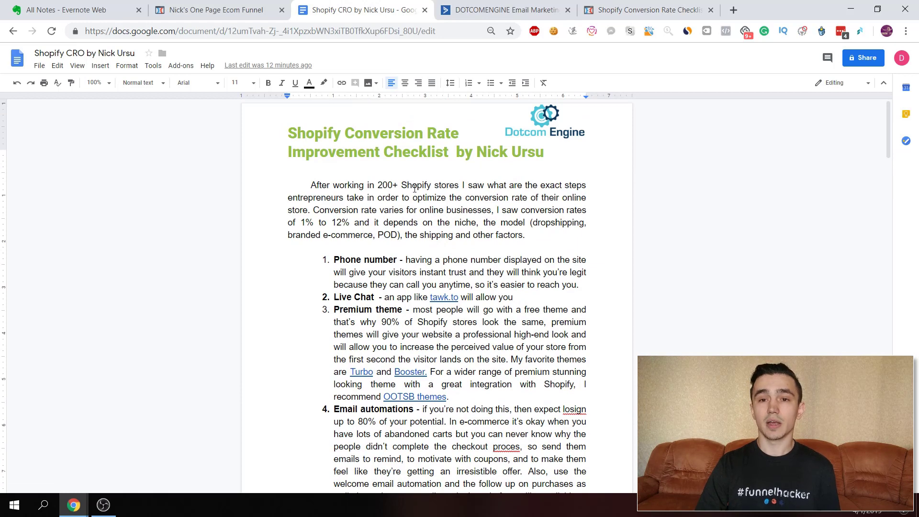
- Check the File > Download as PDF Document option without exporting, then return to the ClickFunnels editor
click(39, 67)
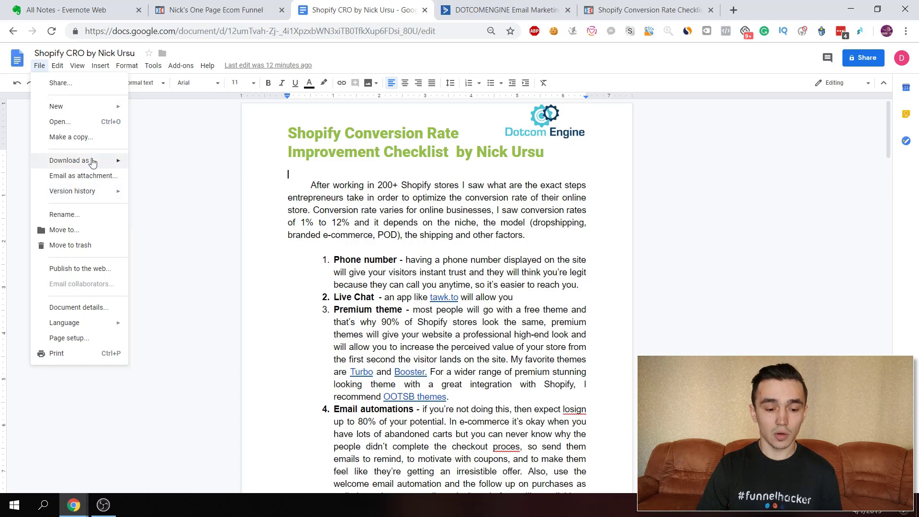
mouse_move(101, 161)
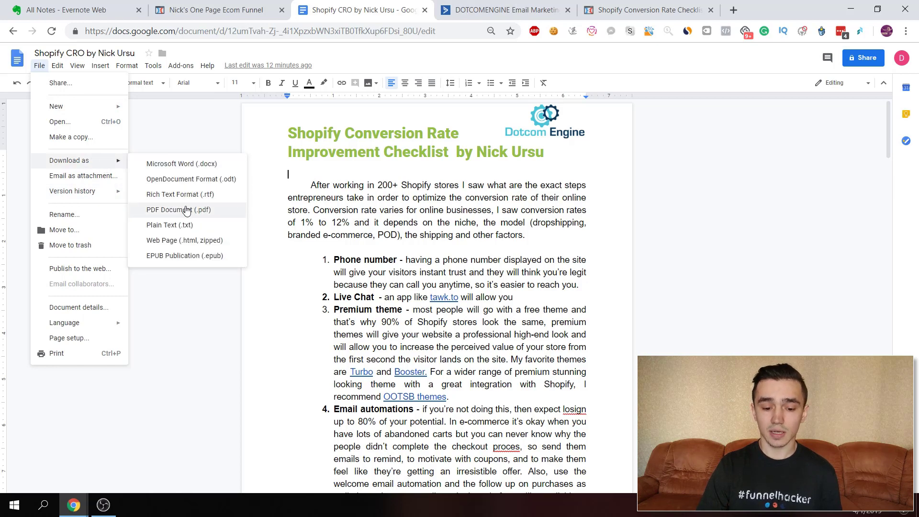
click(207, 124)
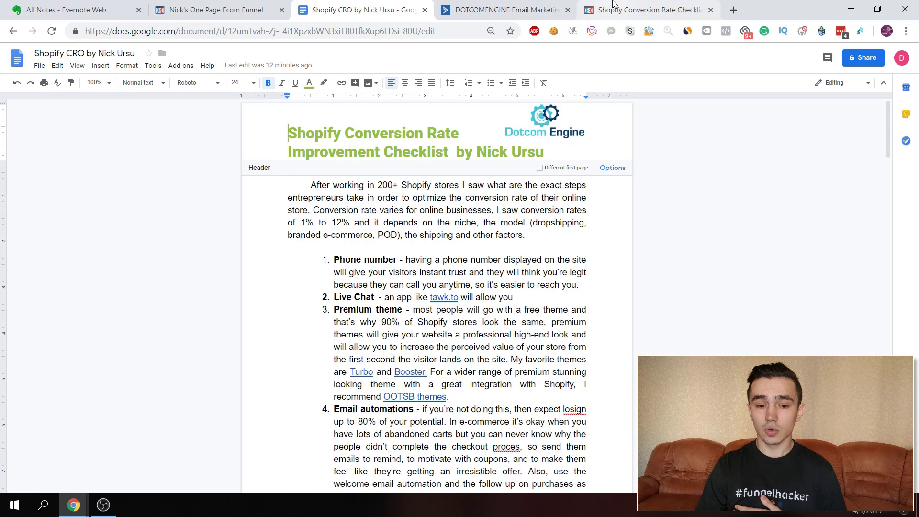
click(216, 10)
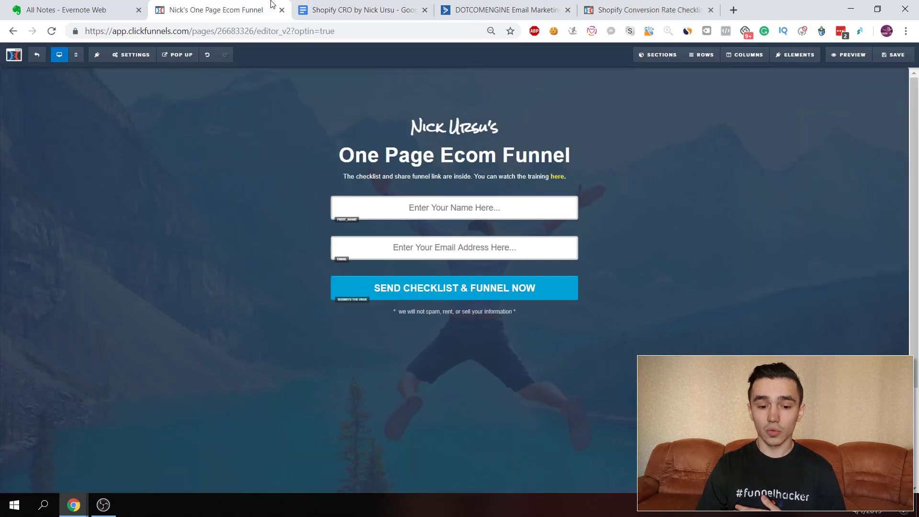
- Exit the page editor and open Digital Assets from the profile avatar menu
click(44, 58)
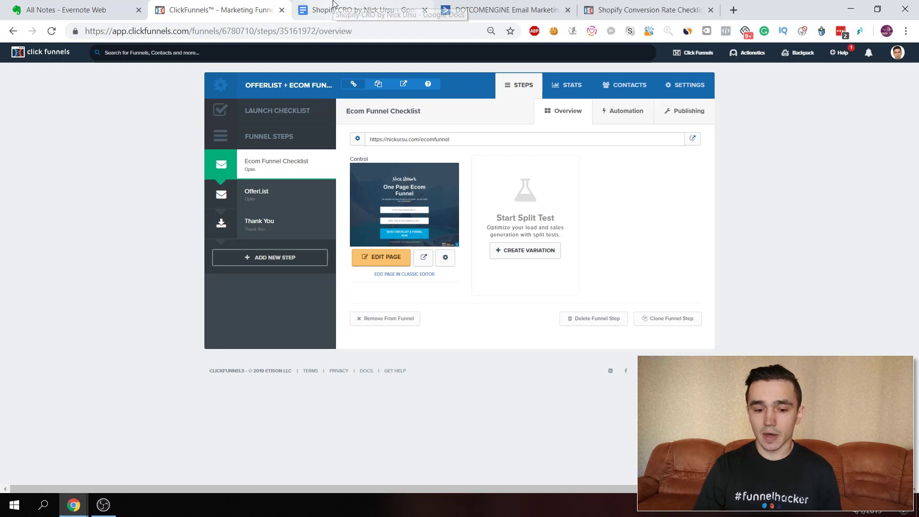
mouse_move(897, 54)
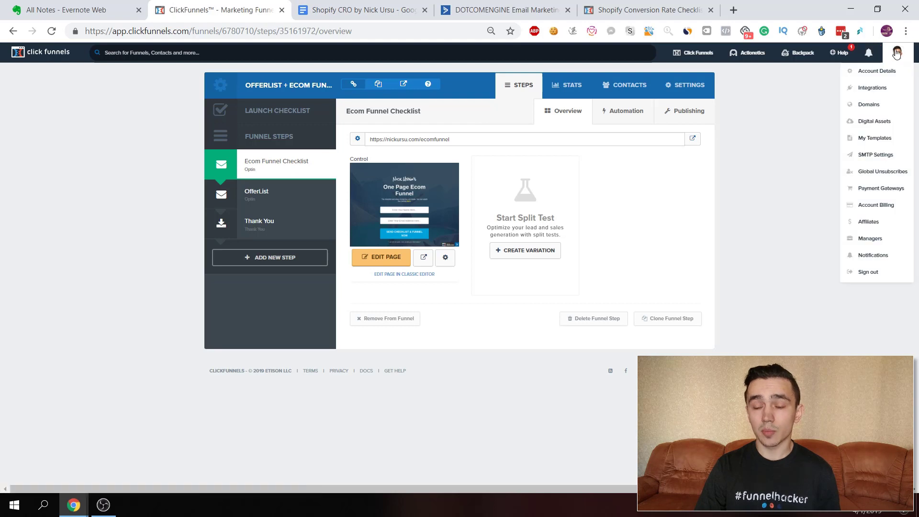
click(878, 122)
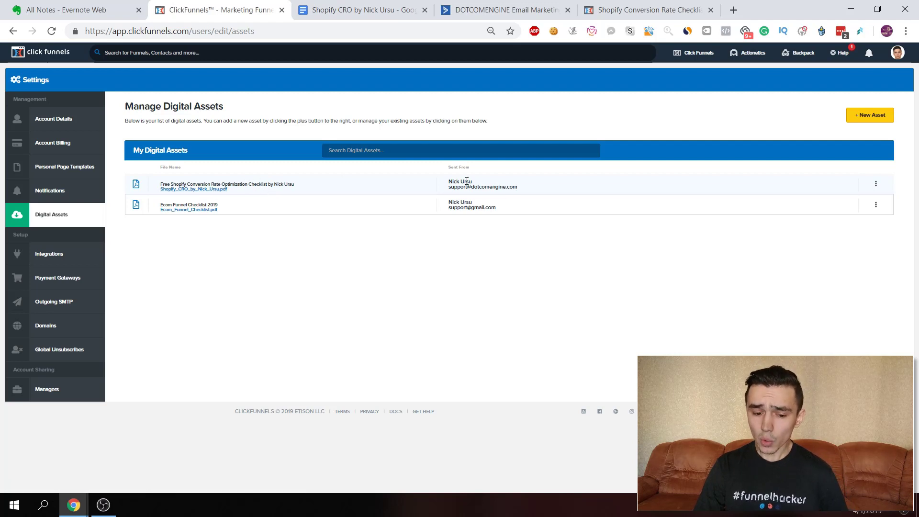
- View the Shopify CRO PDF asset's Copy Asset Path option, then switch to the ActiveCampaign Automations list
click(874, 186)
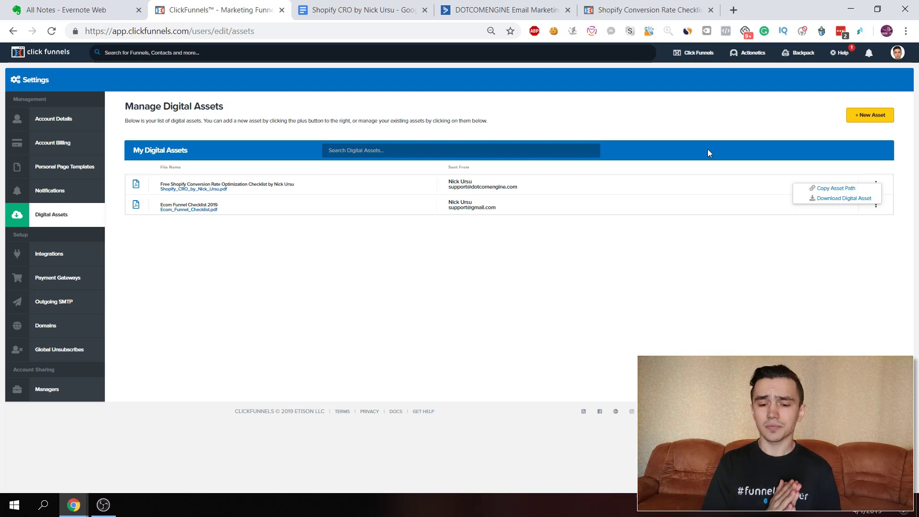
click(486, 3)
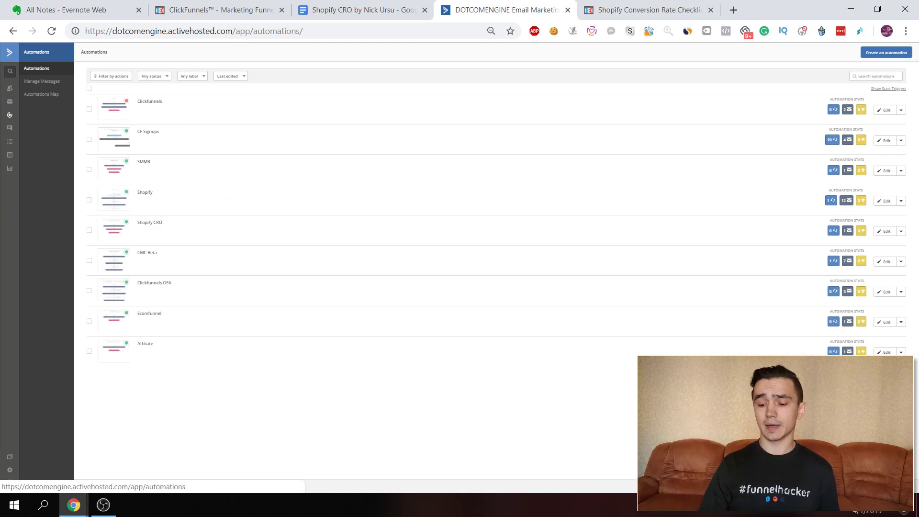
- Bring the window into focus and choose Create an automation on the Automations page
click(517, 349)
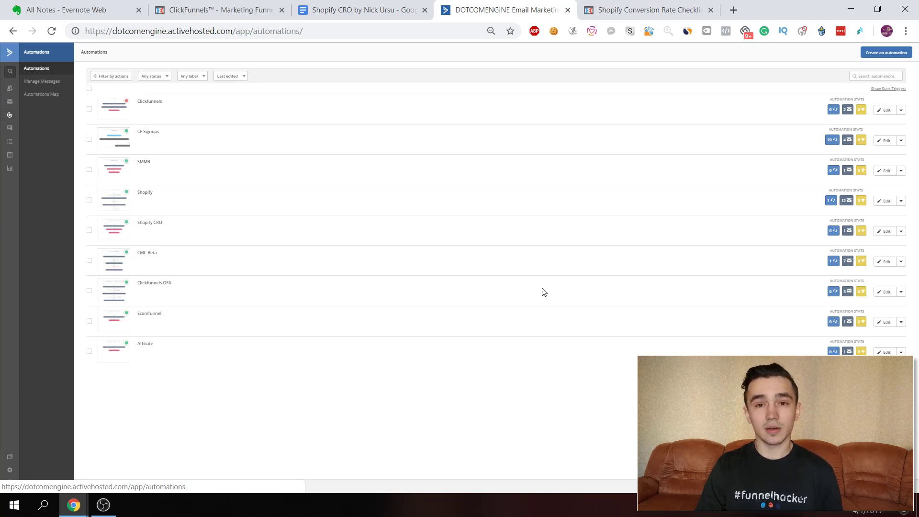
click(881, 55)
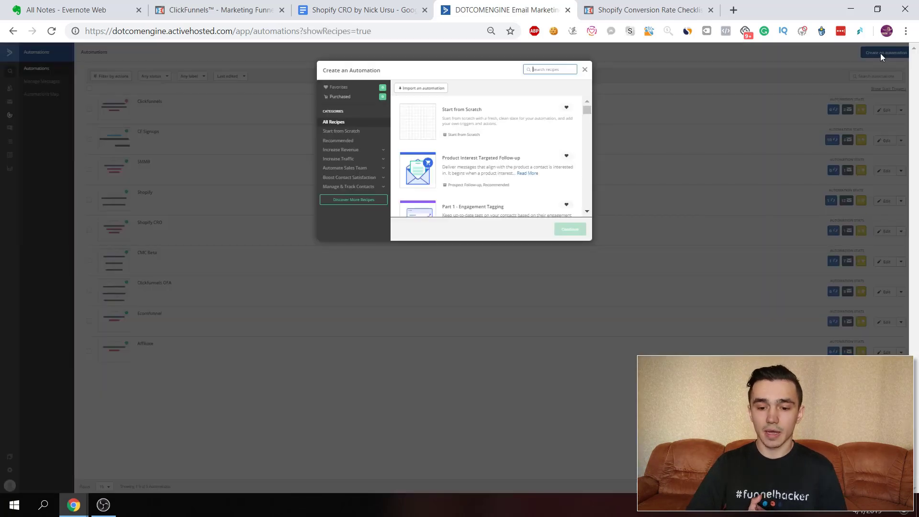
- Search recipes for 'deli', pick Opt-in Incentive Delivery, and continue to create the automation
click(556, 74)
text(deli)
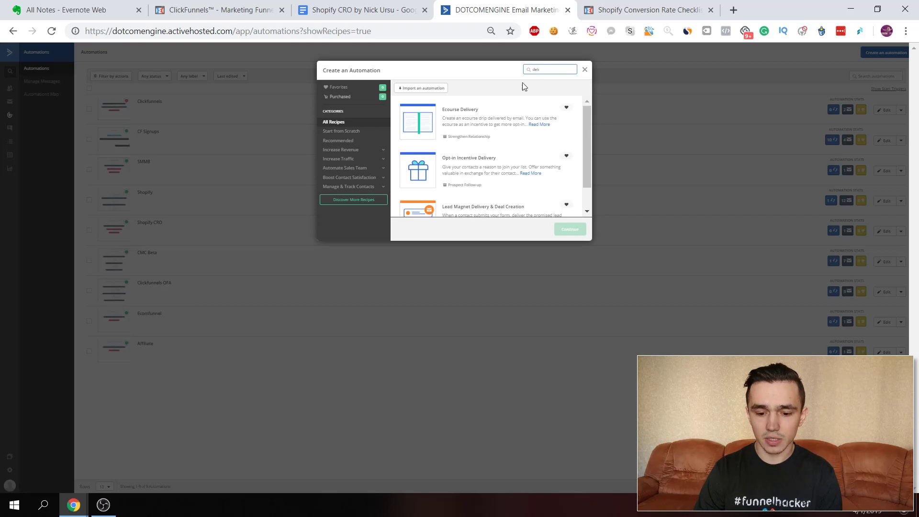
click(483, 161)
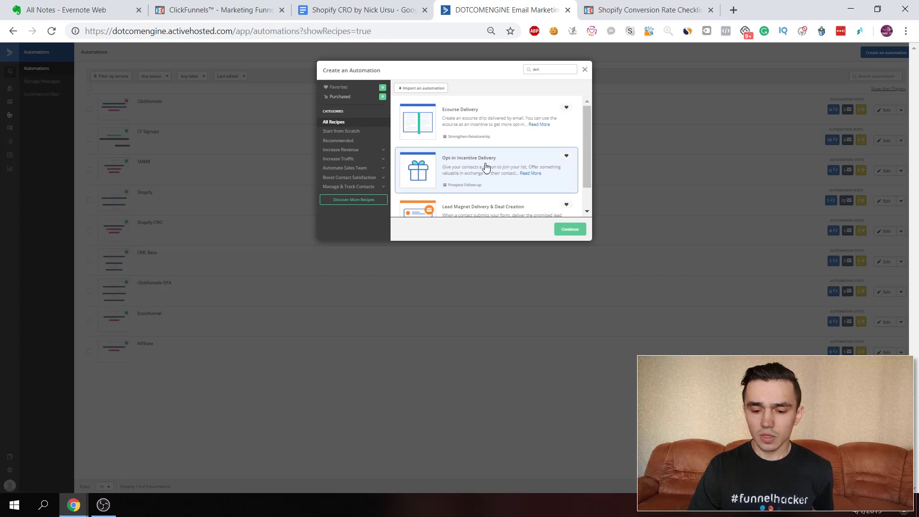
click(579, 232)
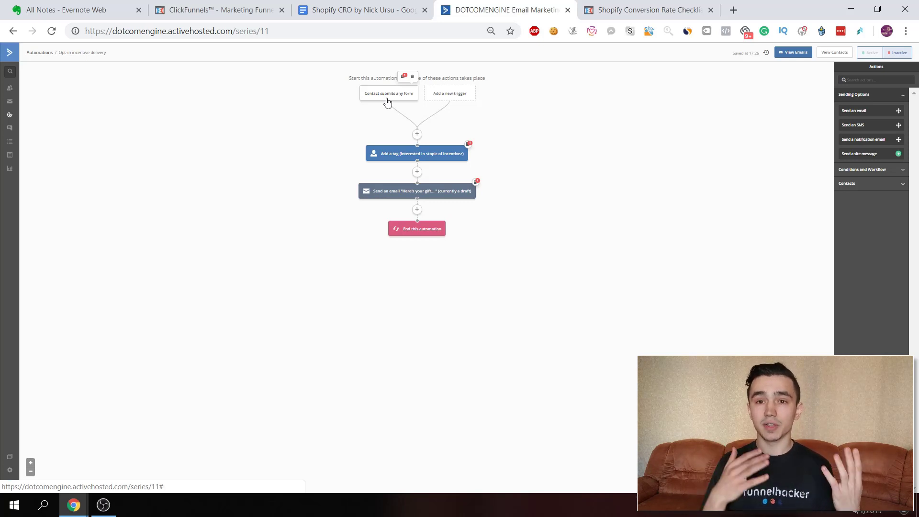
- Add a new 'Tag is added' start trigger and continue to its settings
click(455, 97)
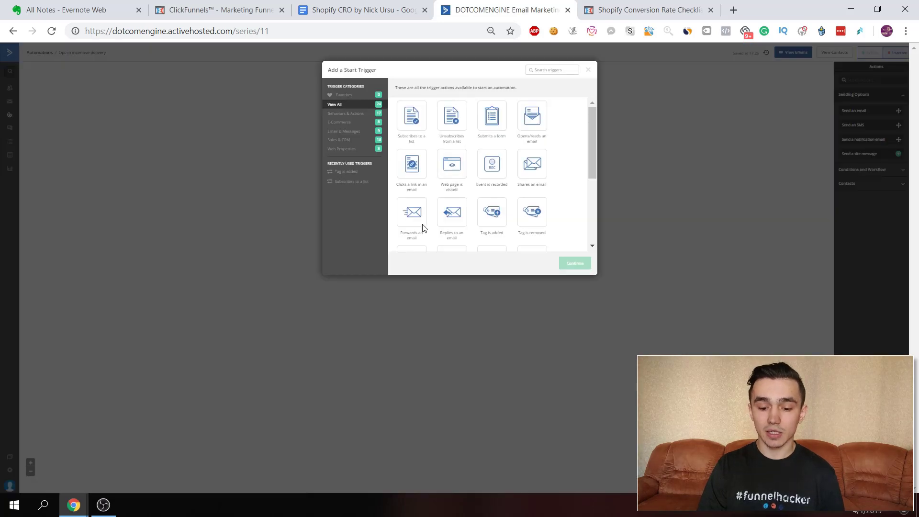
scroll(416, 220, down, 2)
scroll(434, 199, up, 2)
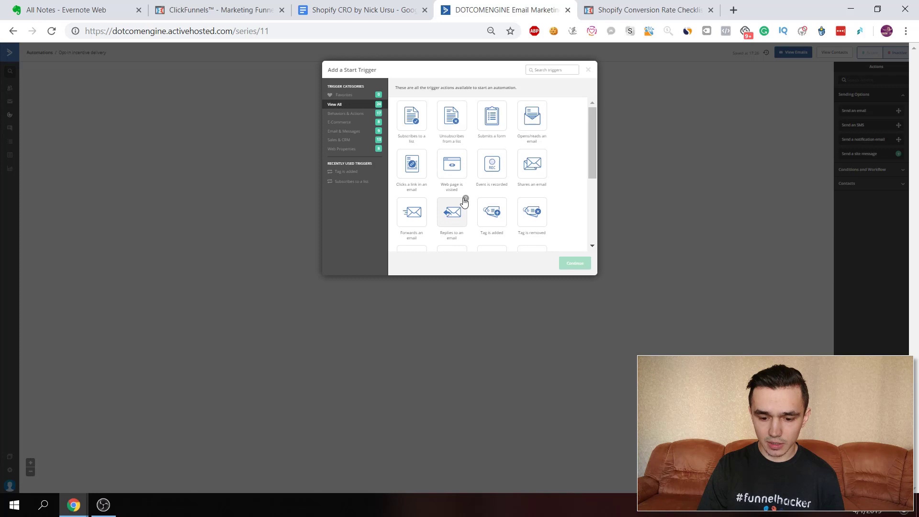
mouse_move(464, 201)
click(492, 214)
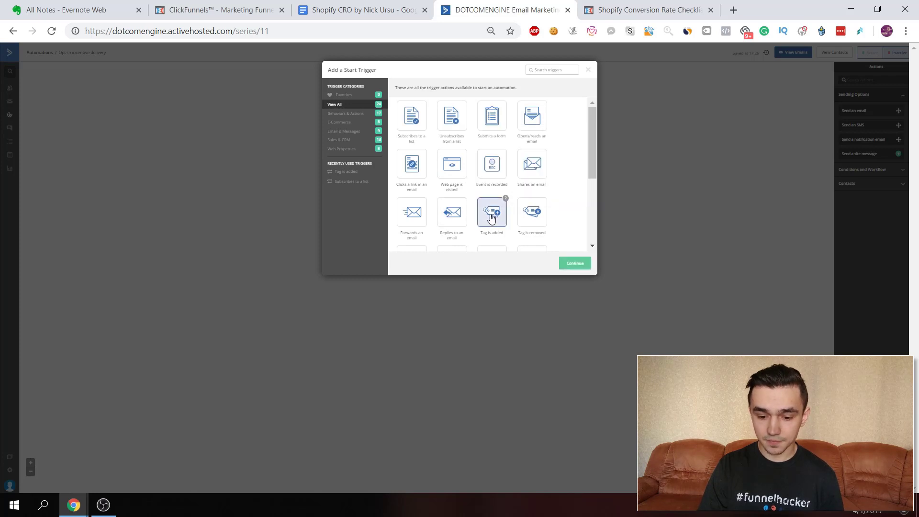
click(575, 263)
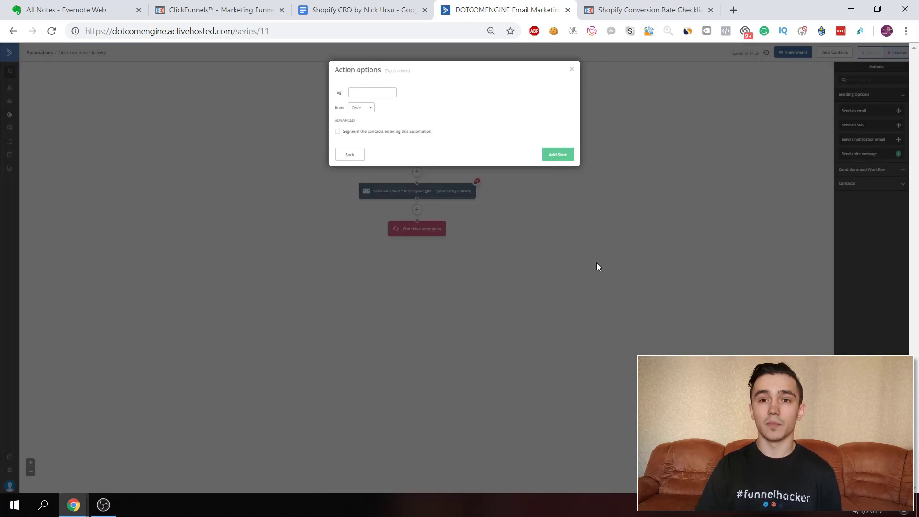
- Set the trigger's tag to CRO - Shopify, runs Multiple Times, and add the start
click(376, 94)
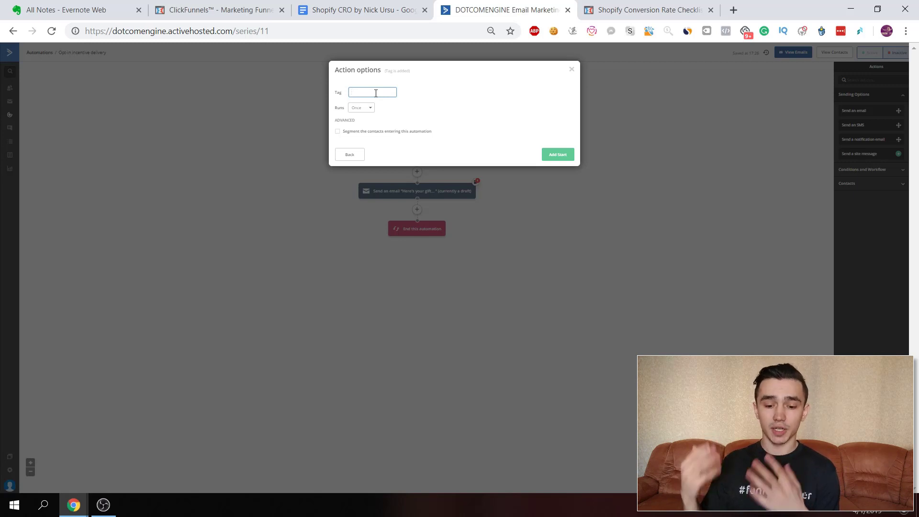
text(hopi)
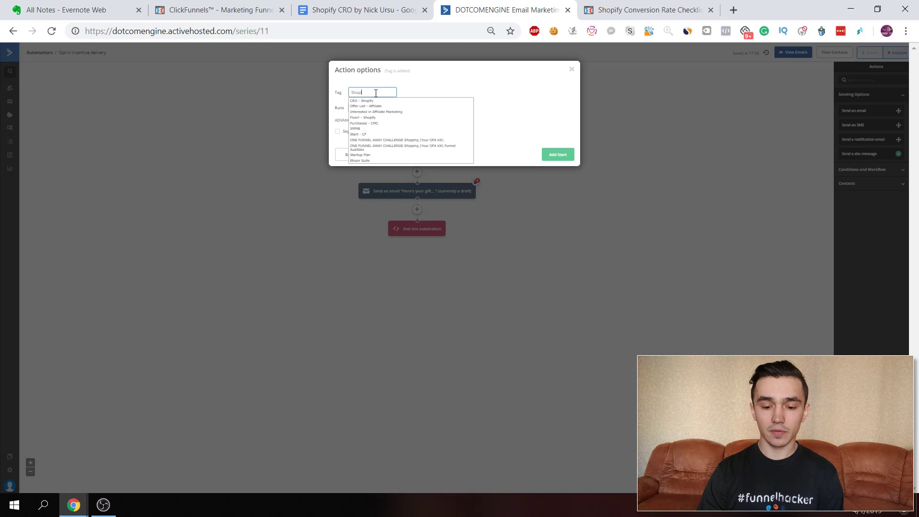
key(BackSpace)
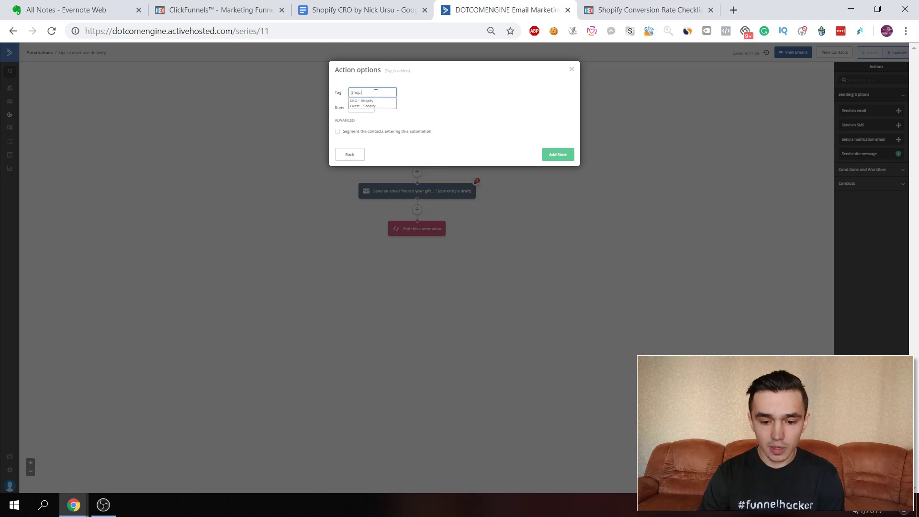
text(ify)
double_click(375, 93)
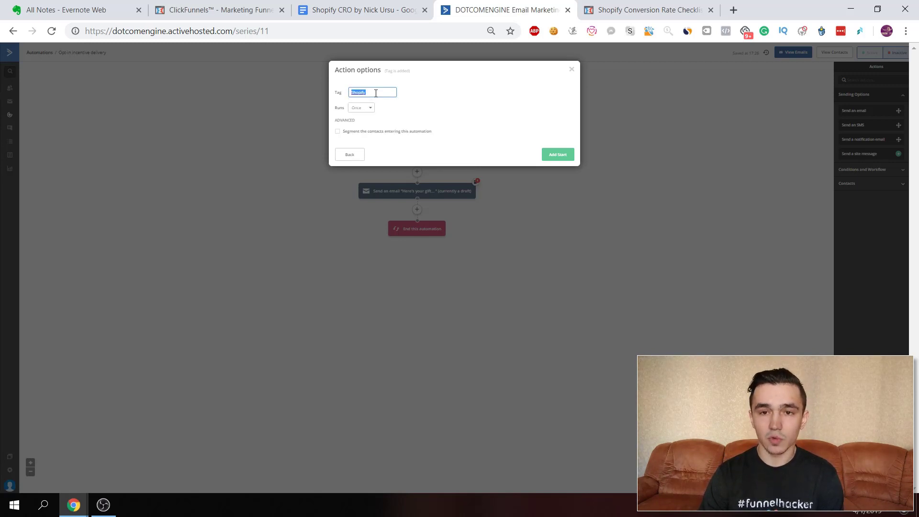
key(BackSpace)
text(c)
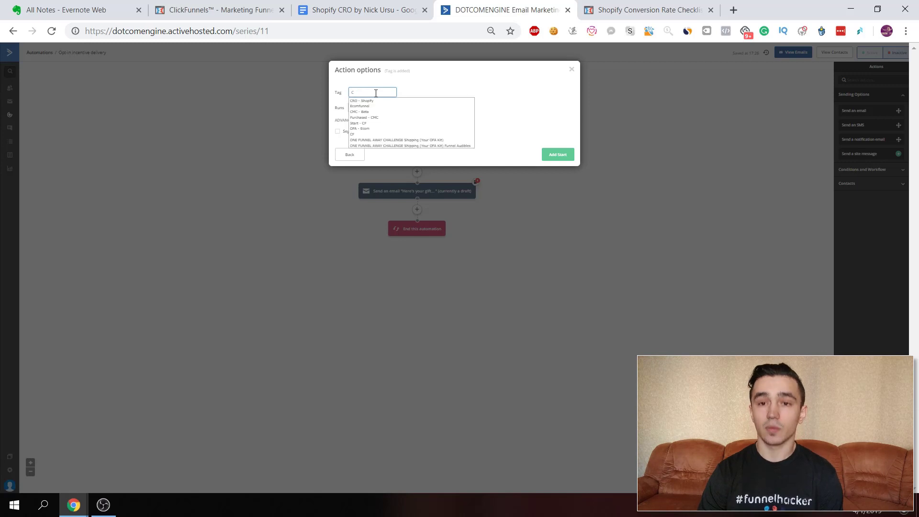
text(RO - Shop)
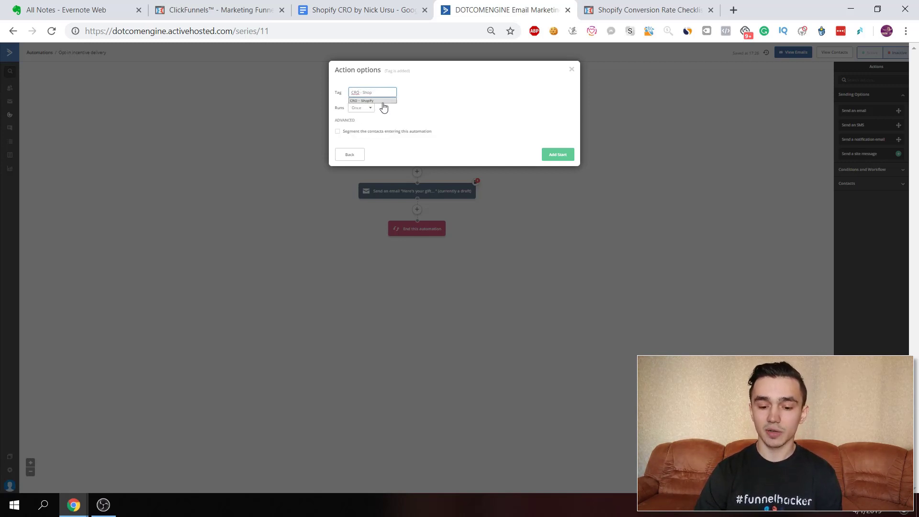
click(384, 103)
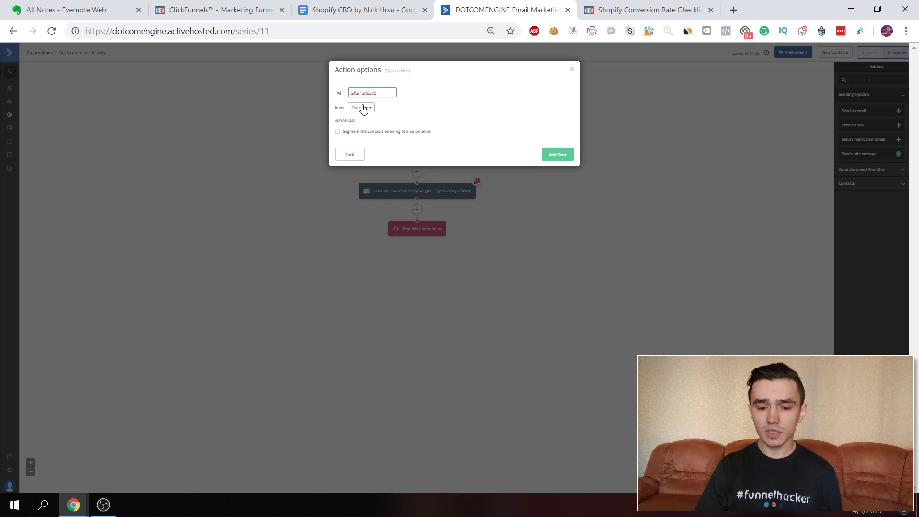
click(363, 109)
click(373, 128)
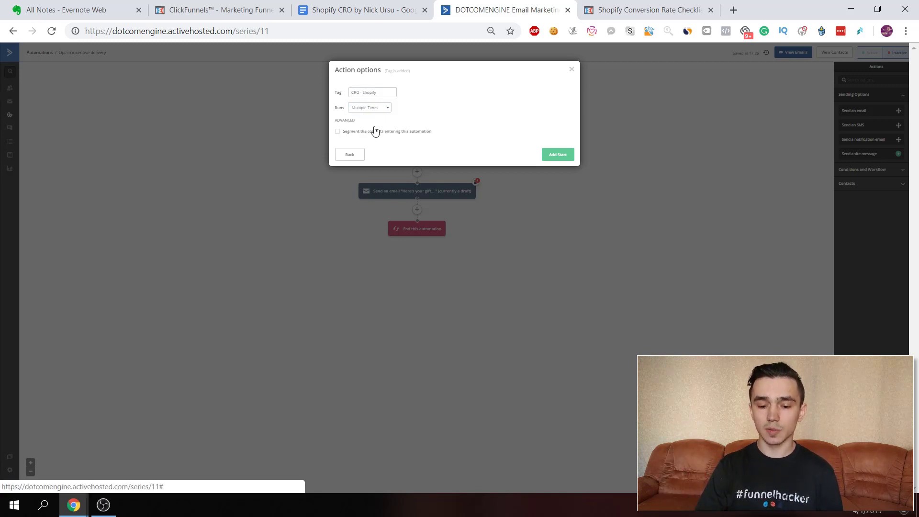
click(565, 159)
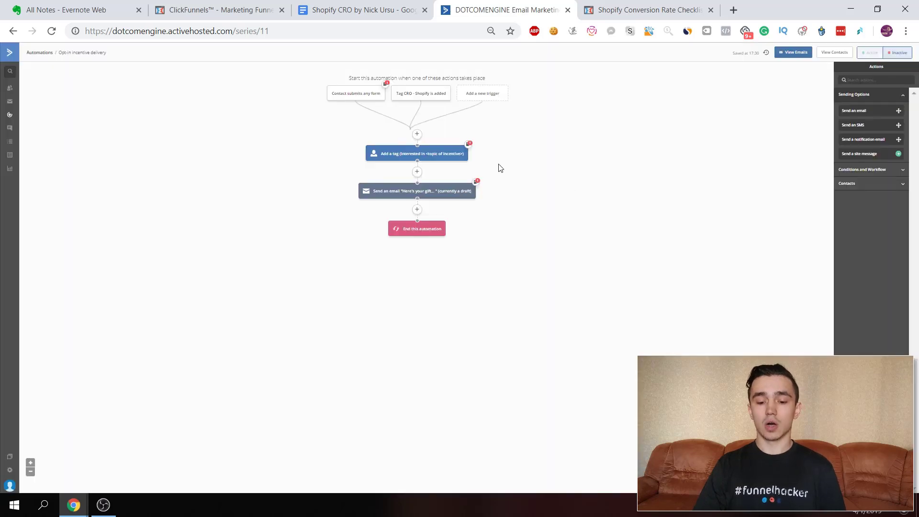
- Delete the Add a tag action from the workflow, confirming with OK
mouse_move(467, 152)
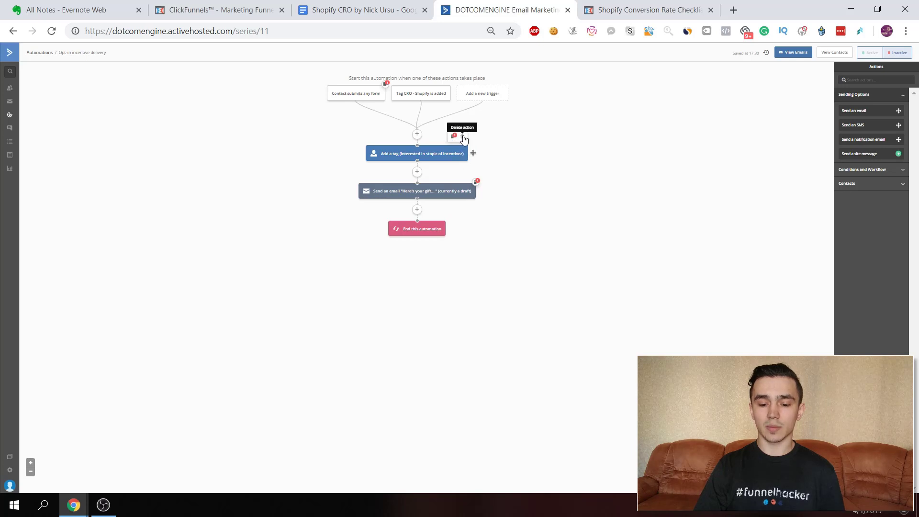
click(463, 138)
click(524, 100)
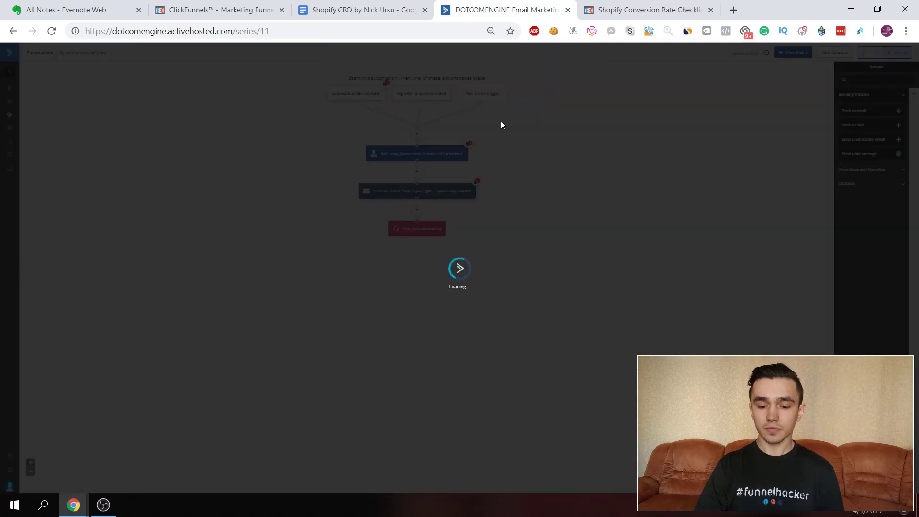
- Open the Send an email step and choose Edit on its gift email
click(431, 154)
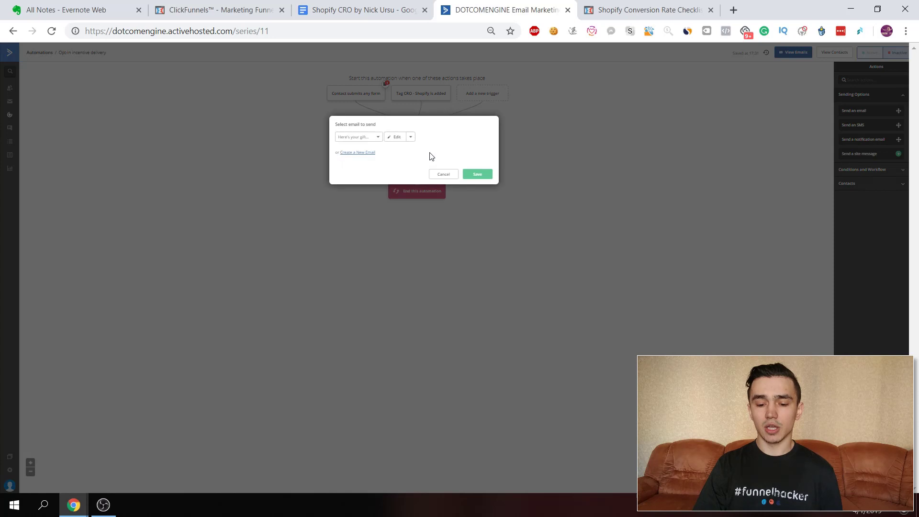
click(478, 174)
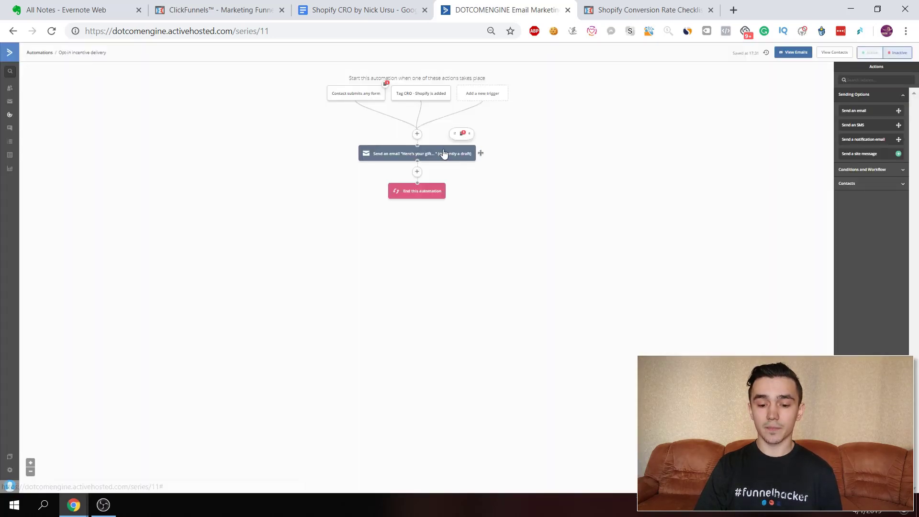
click(443, 153)
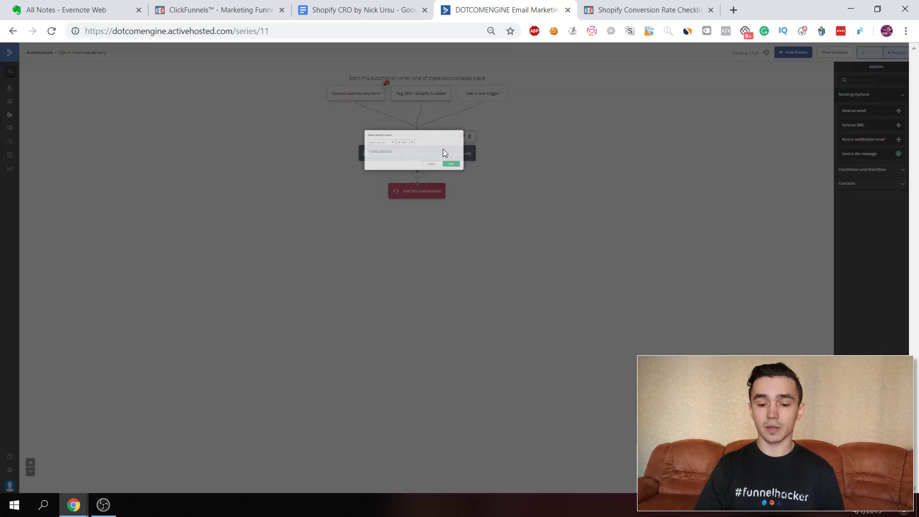
click(395, 137)
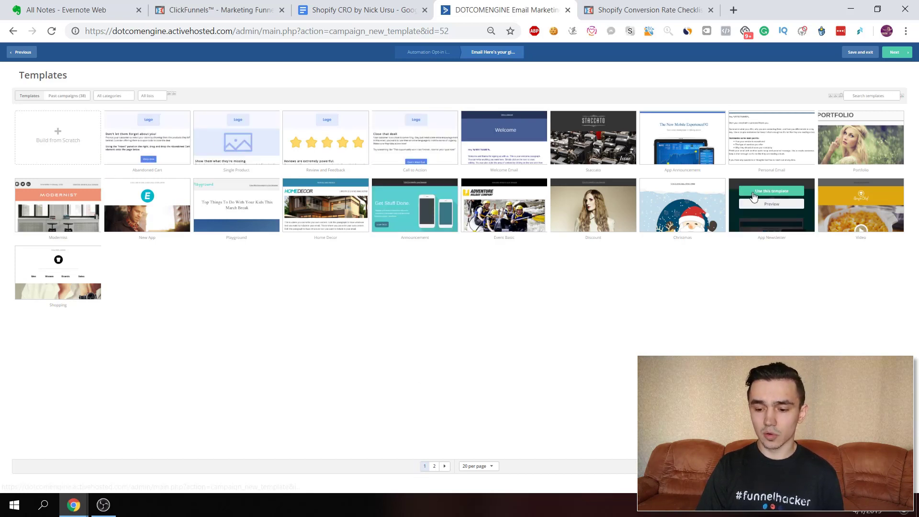
- Use the Personal Email template with a subject starting 'Hey here's your' and continue
mouse_move(775, 142)
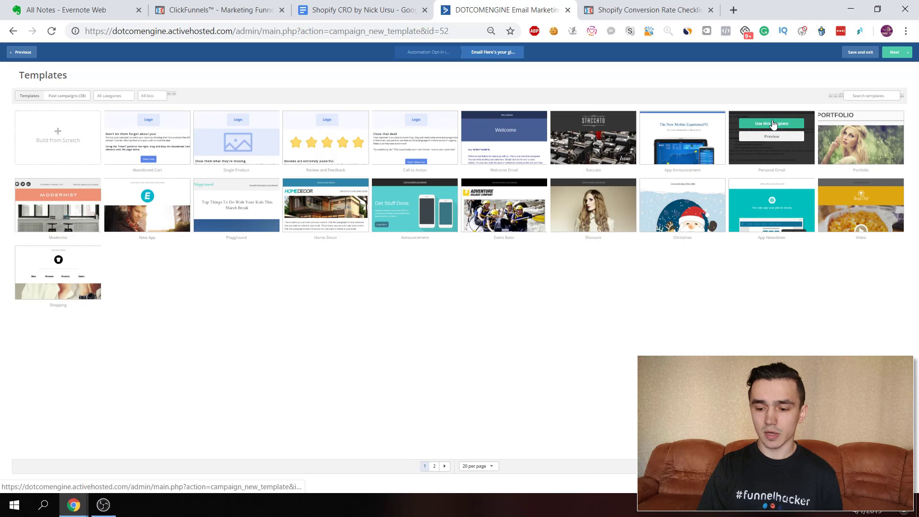
click(783, 122)
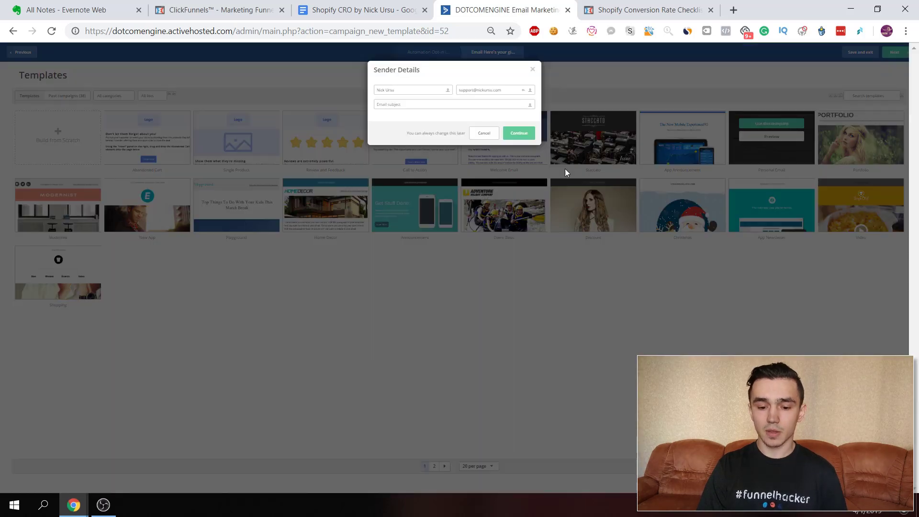
click(450, 106)
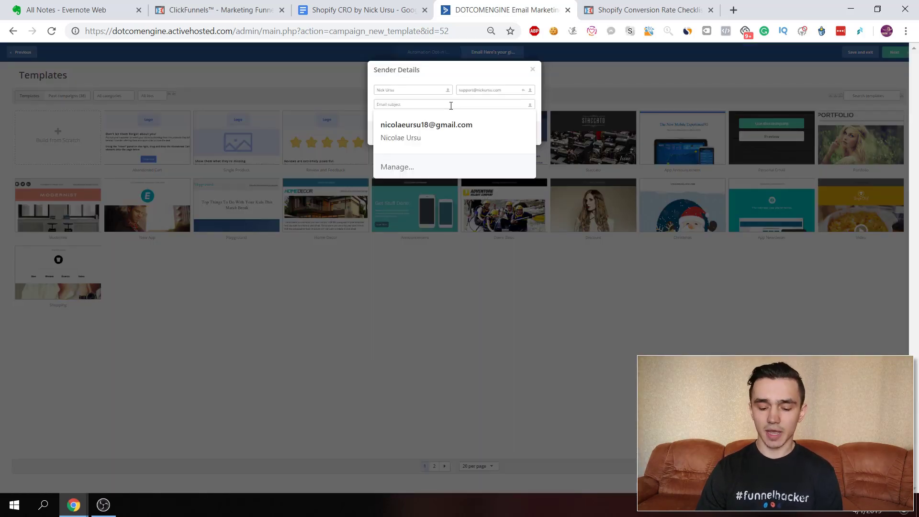
text(Hey here's your PDF)
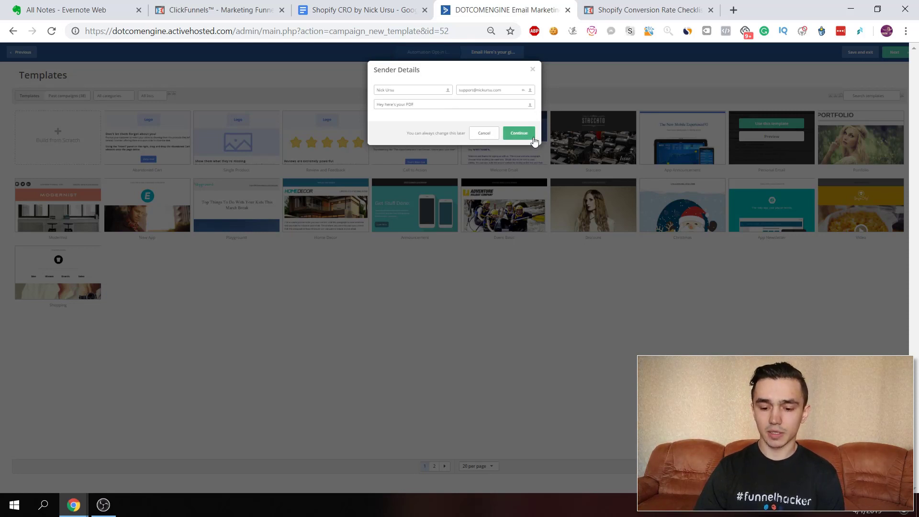
click(532, 136)
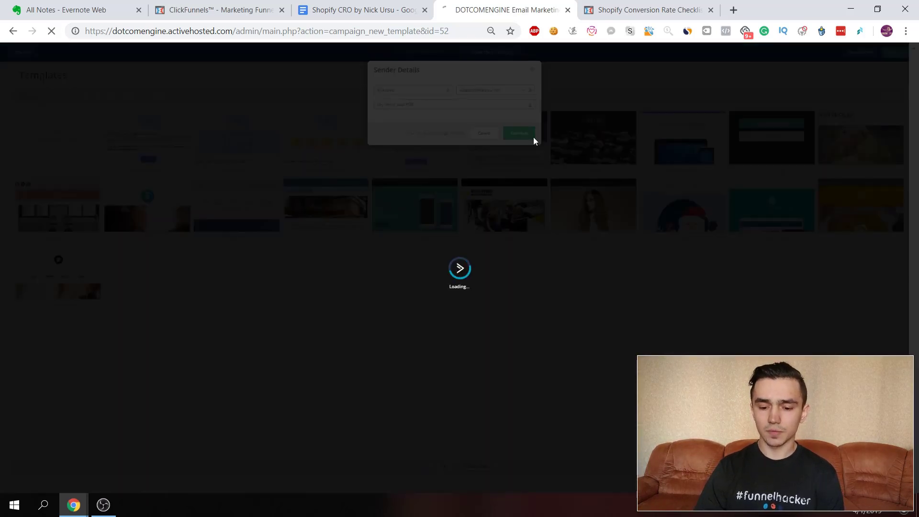
- Copy the checklist PDF link from ClickFunnels and write 'Here's your PDF' plus the link in the body
click(213, 6)
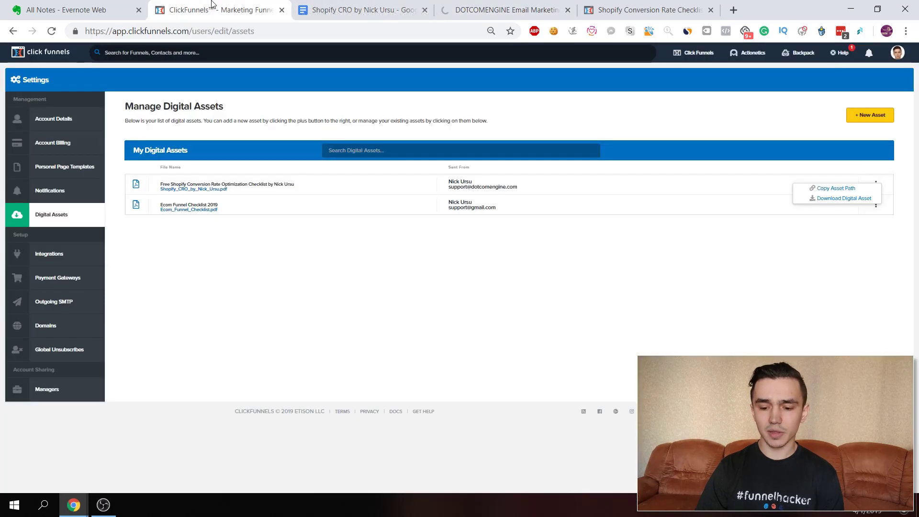
click(850, 188)
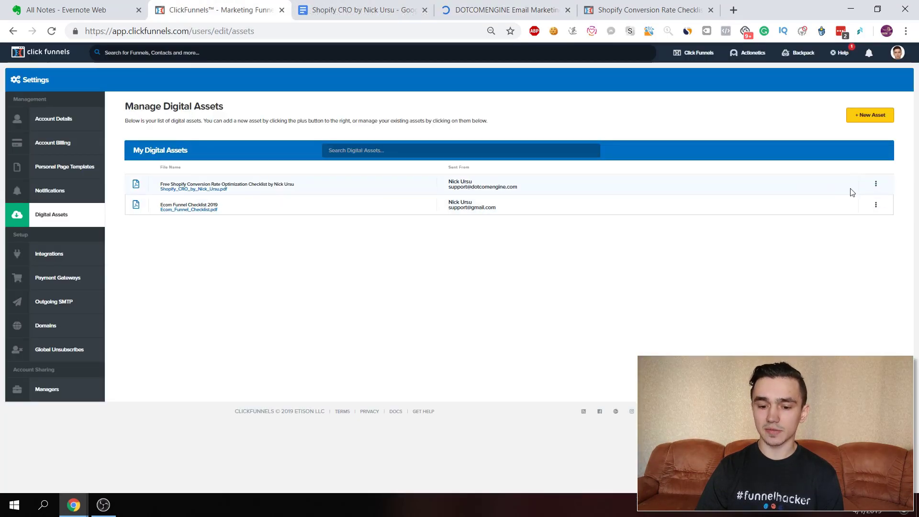
click(552, 5)
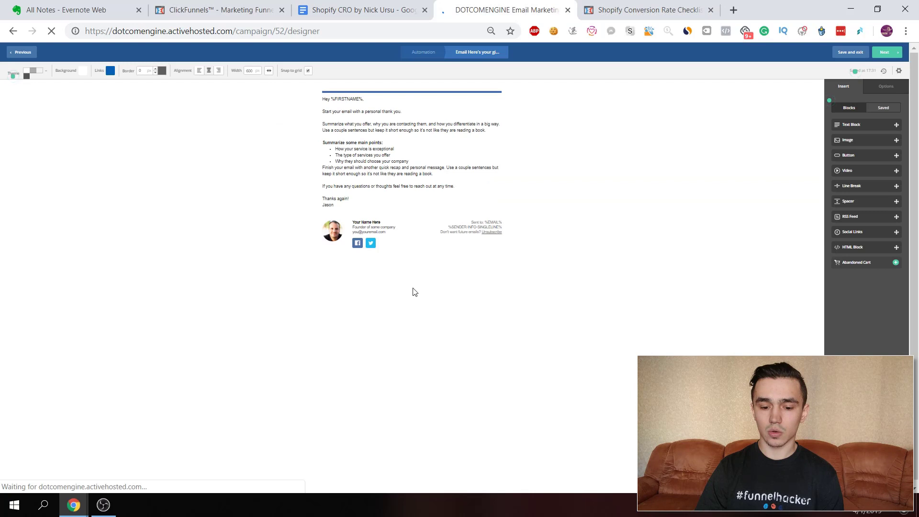
click(380, 201)
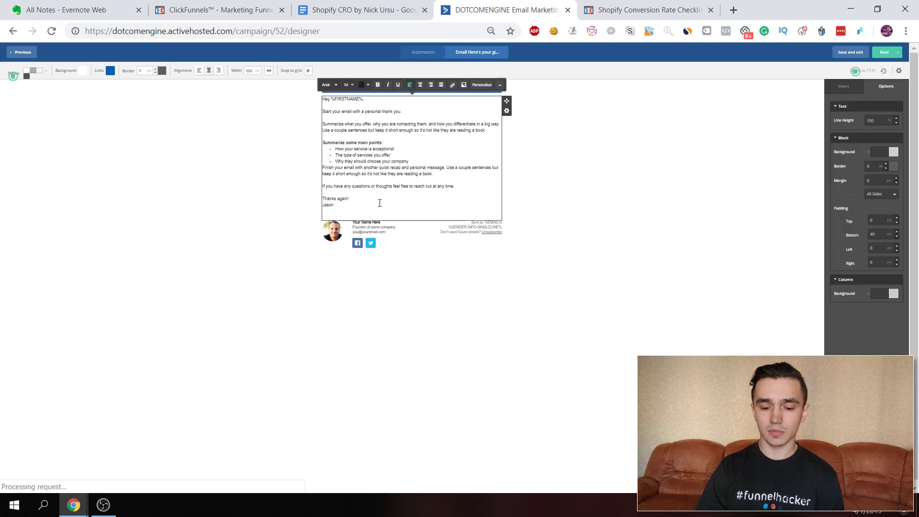
drag(335, 205, 323, 112)
key(BackSpace)
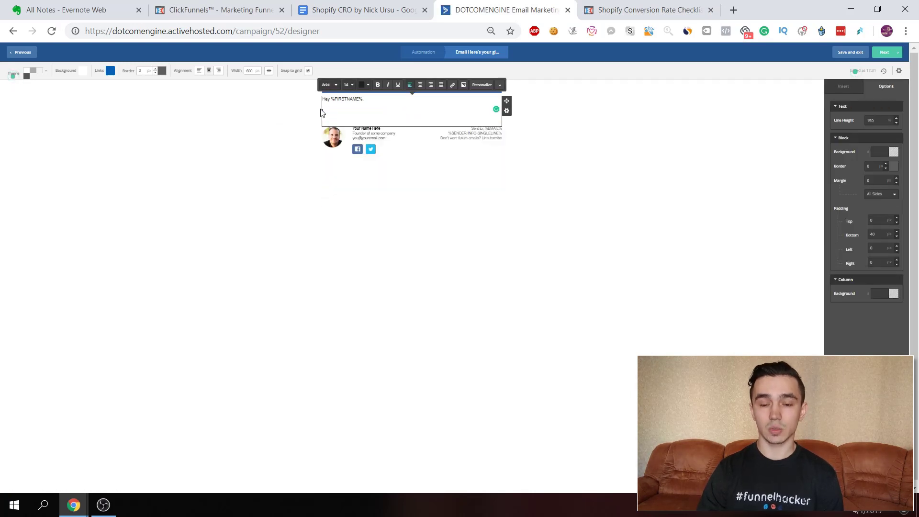
text(I)
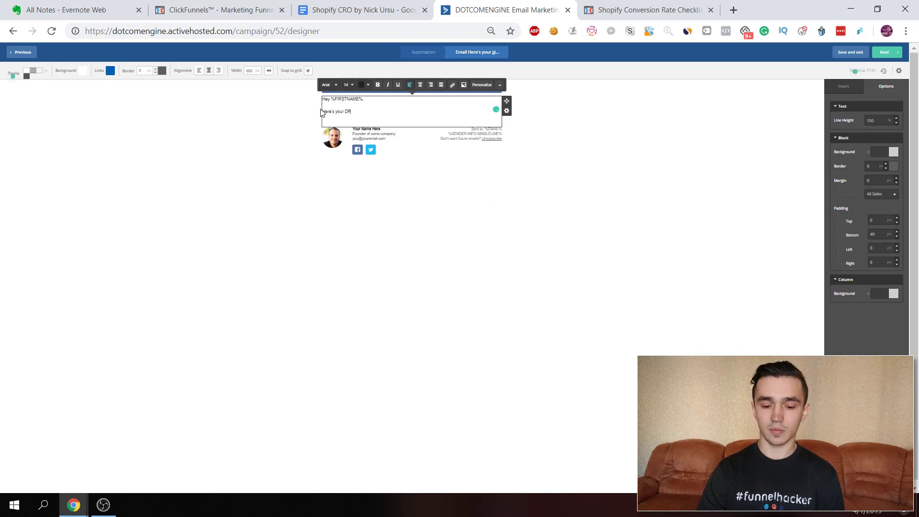
text(ere's your PDF)
key(Return)
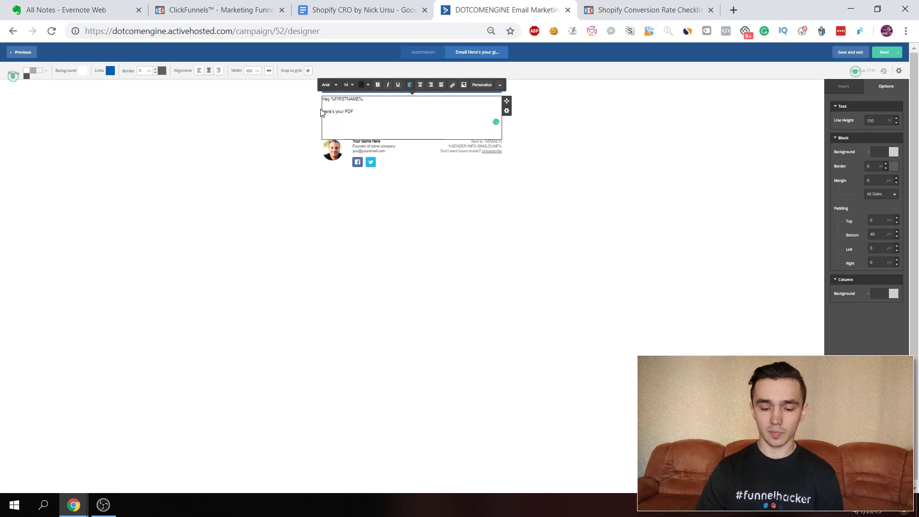
key(ctrl+v)
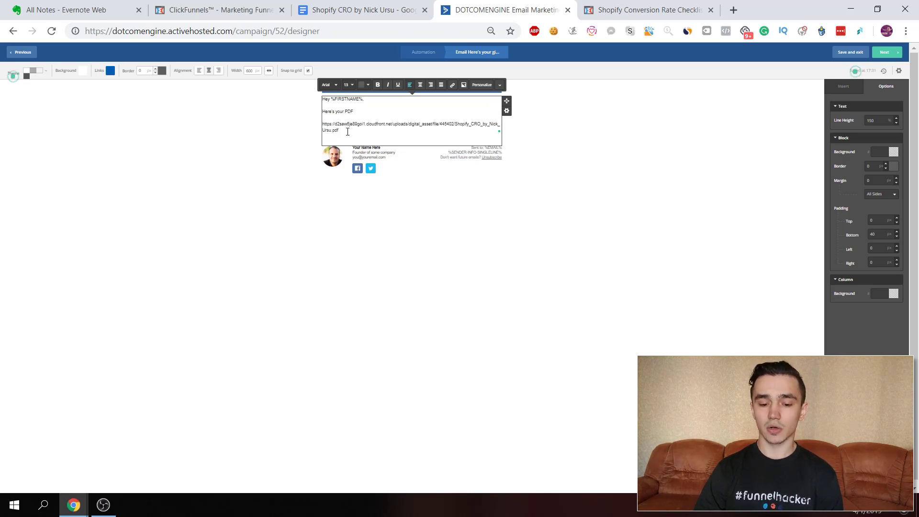
- Delete the raw PDF address and hyperlink the 'Here's your PDF' line to the checklist PDF
mouse_move(348, 132)
mouse_down()
mouse_move(322, 124)
mouse_move(330, 112)
mouse_move(320, 115)
mouse_up()
key(BackSpace)
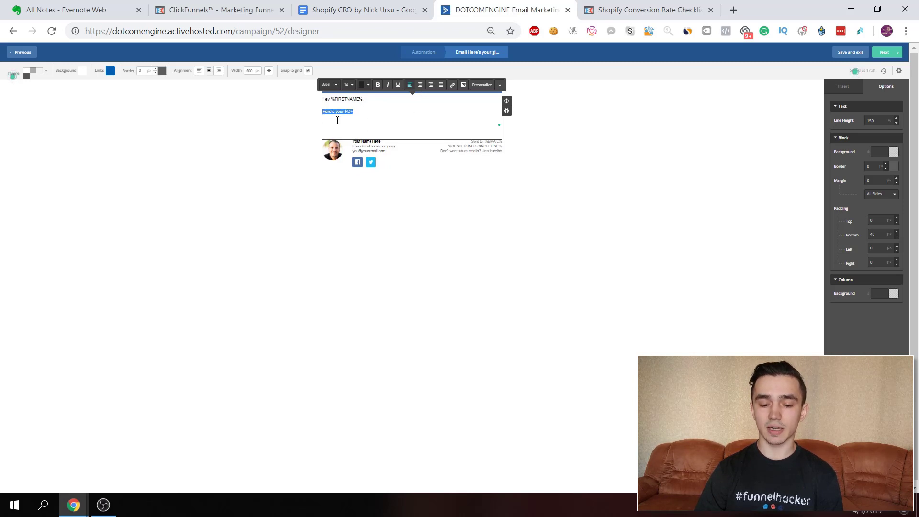
click(452, 86)
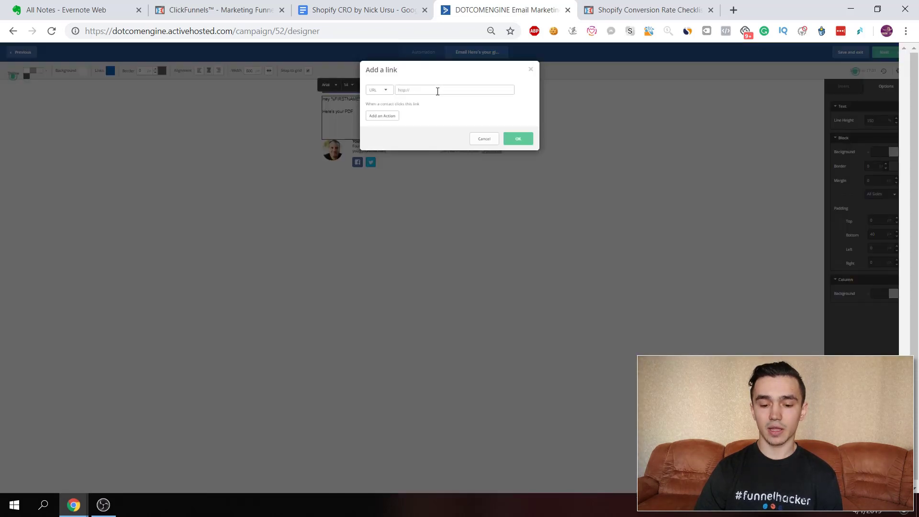
key(ctrl+v)
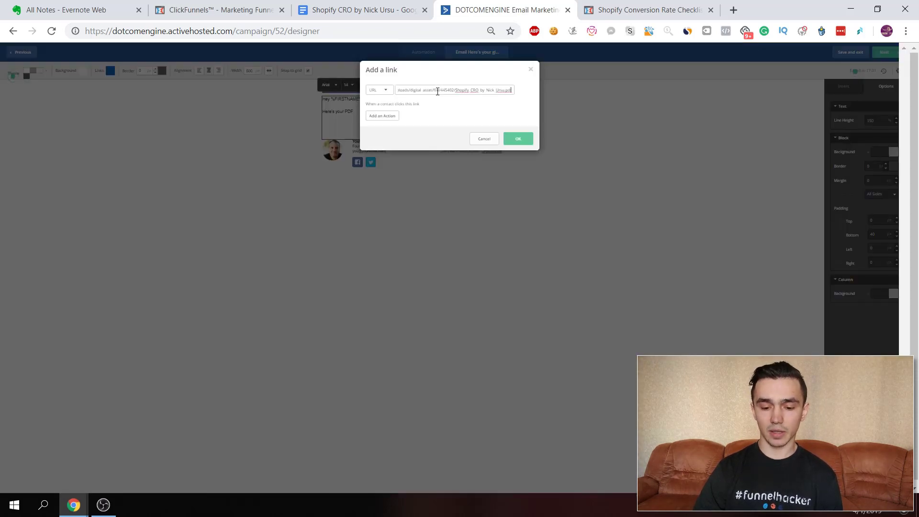
click(519, 139)
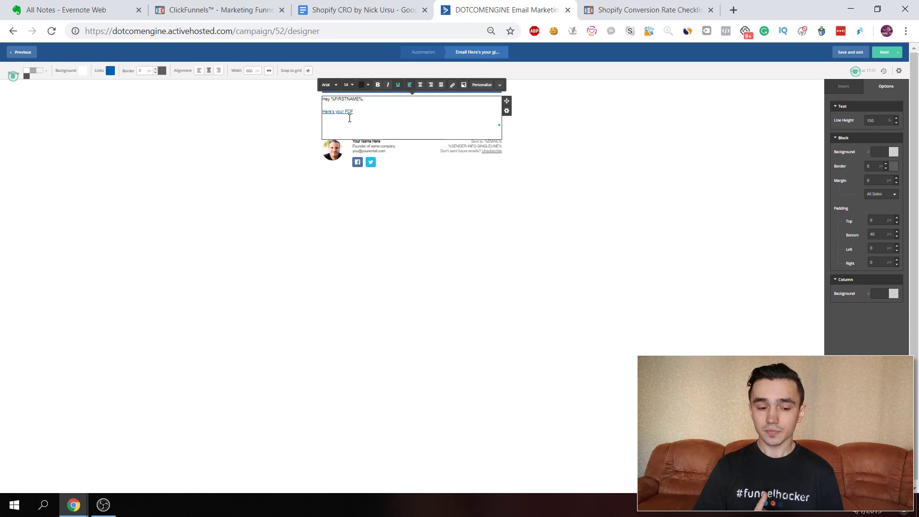
- Open the OfferList + Ecom Funnel DCS TYP funnel's opt-in page editor, then return to ActiveCampaign
click(257, 9)
mouse_move(696, 52)
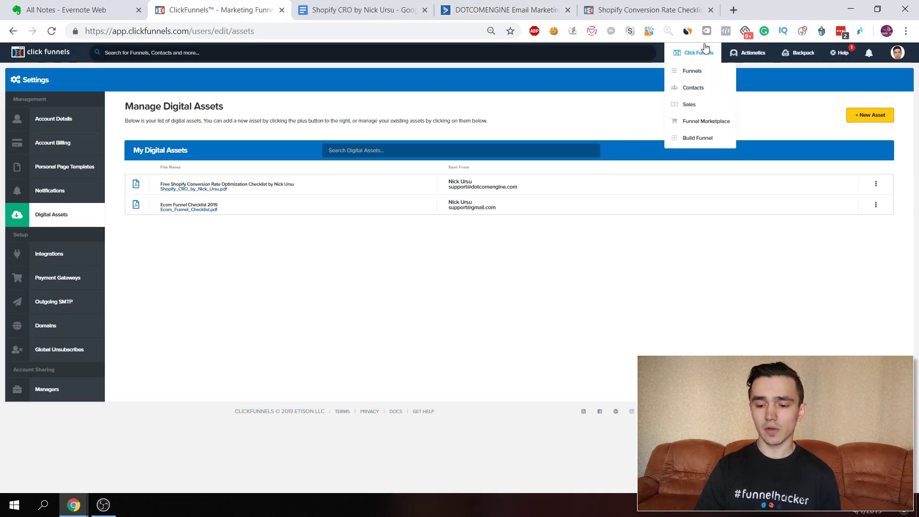
click(701, 73)
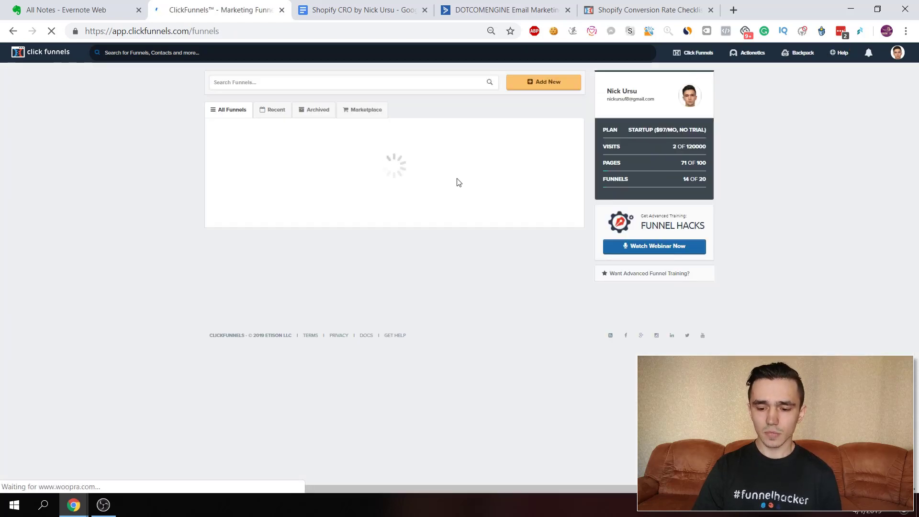
scroll(380, 295, down, 2)
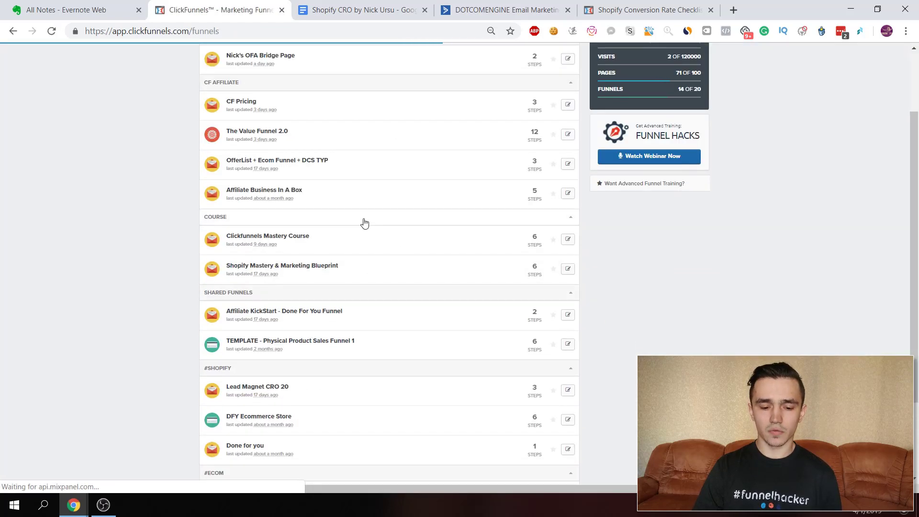
scroll(364, 223, up, 1)
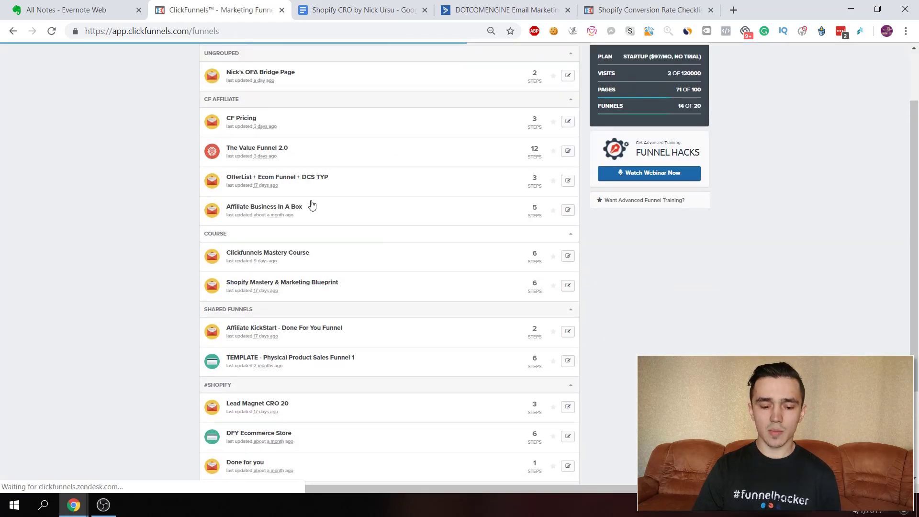
click(295, 177)
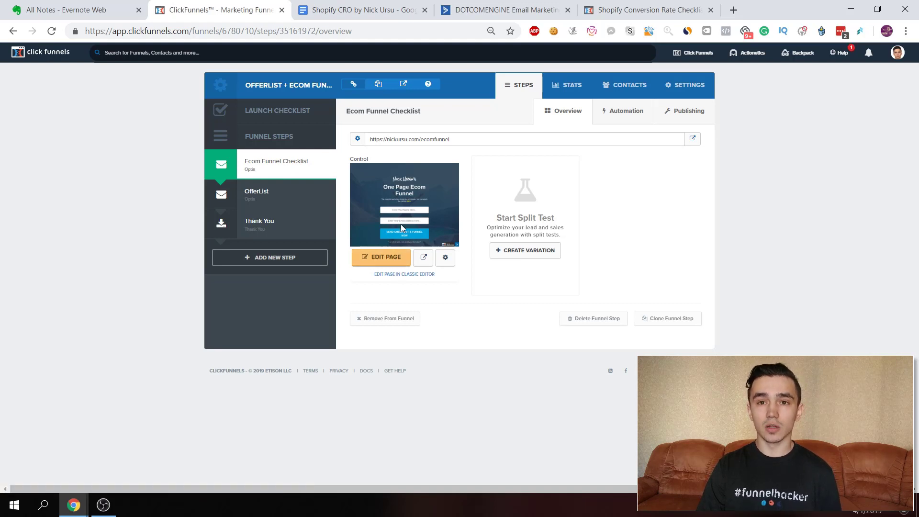
click(392, 257)
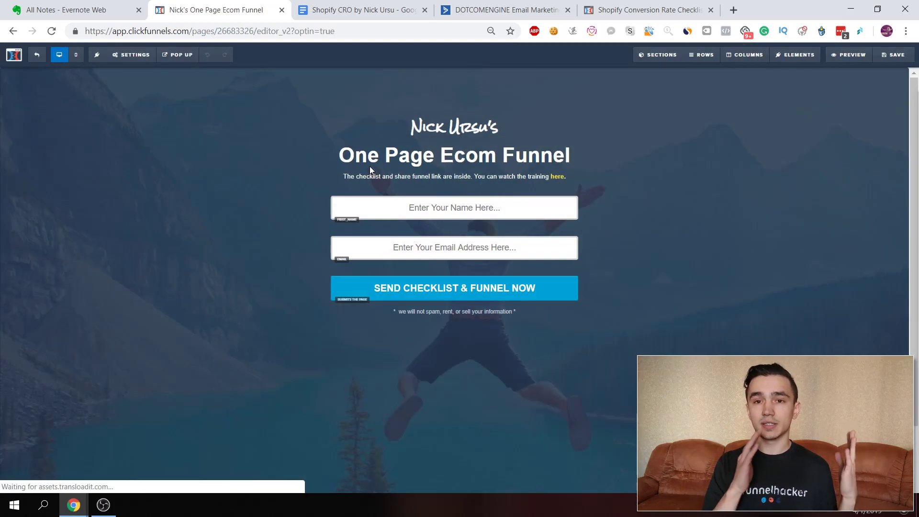
scroll(597, 378, down, 2)
scroll(597, 378, up, 1)
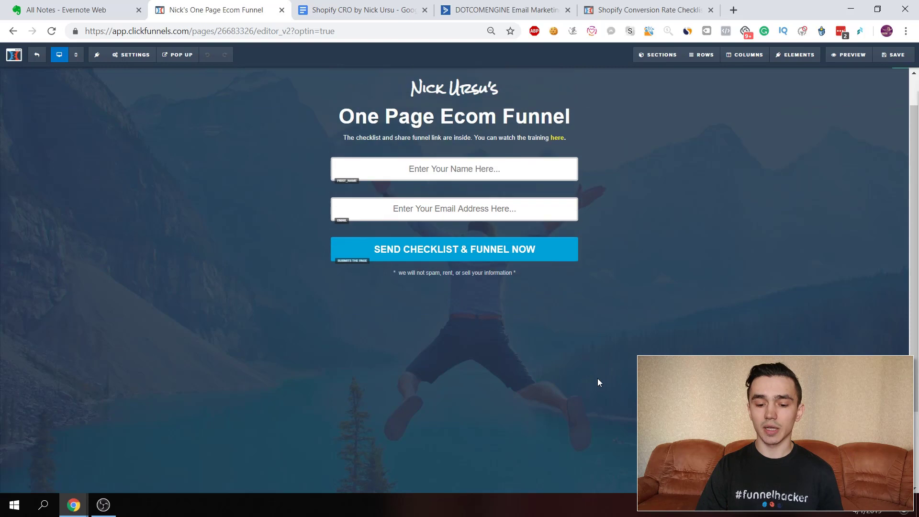
scroll(597, 382, up, 1)
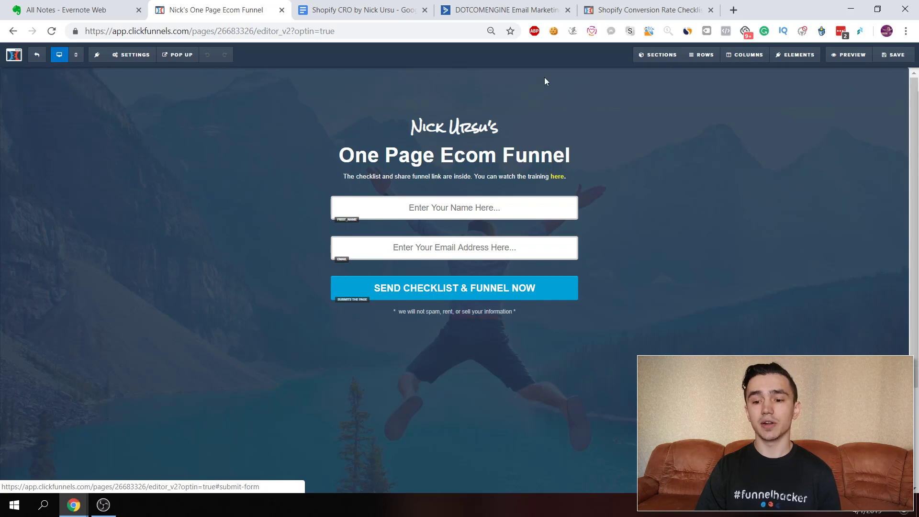
click(503, 9)
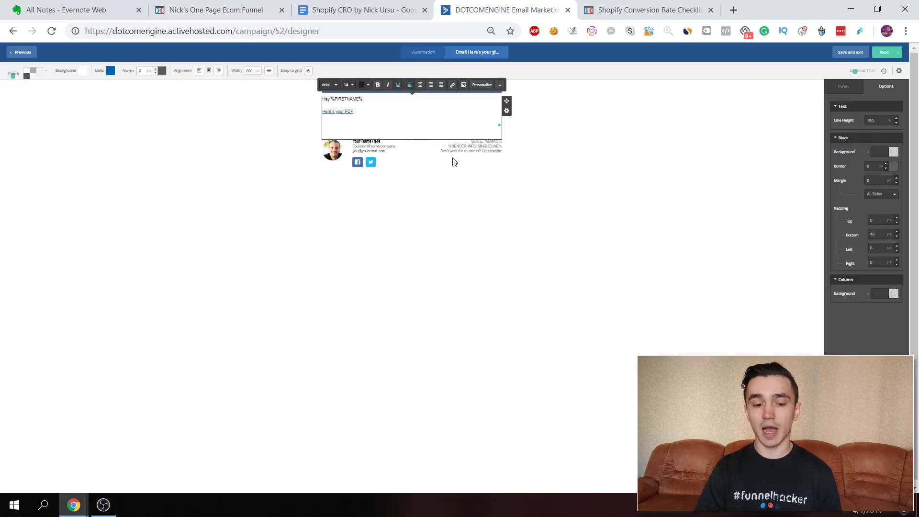
click(248, 4)
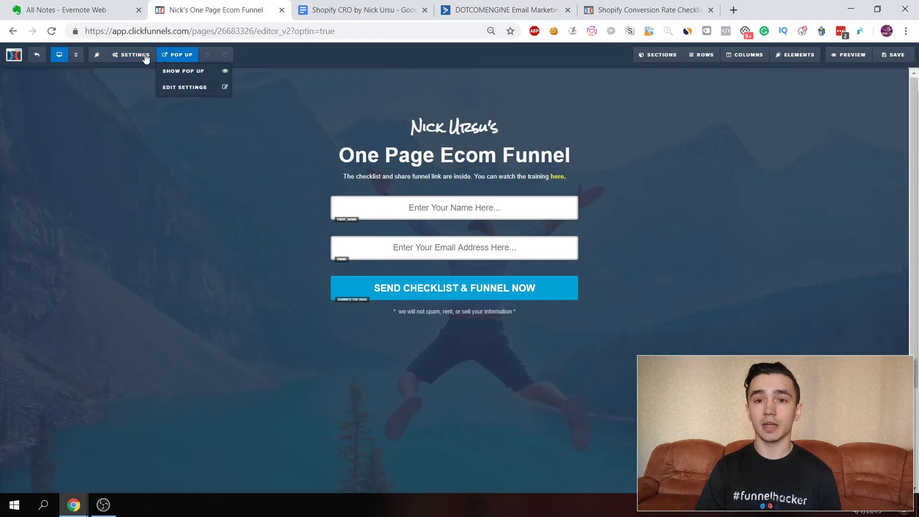
mouse_move(136, 57)
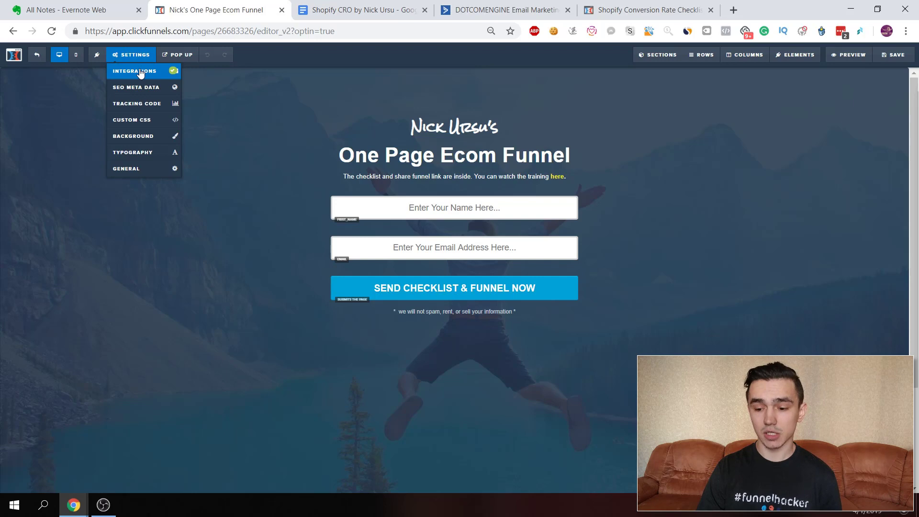
click(140, 73)
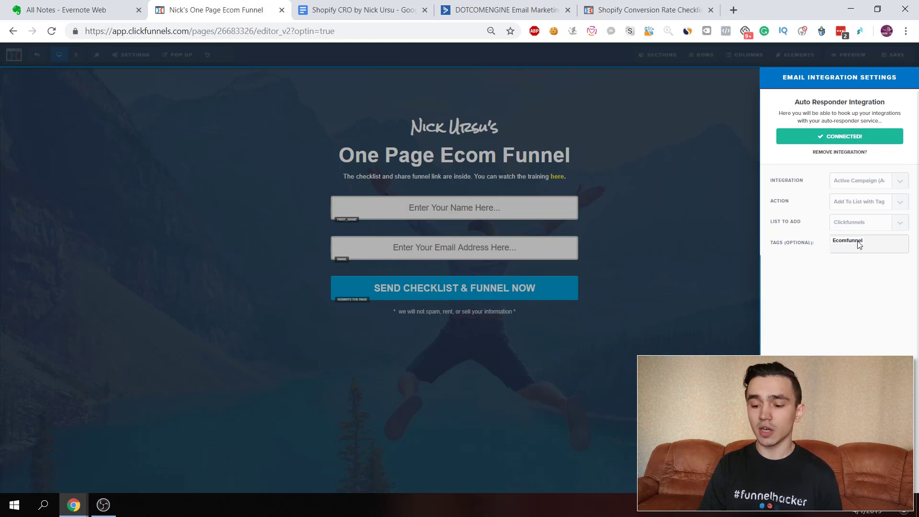
click(503, 10)
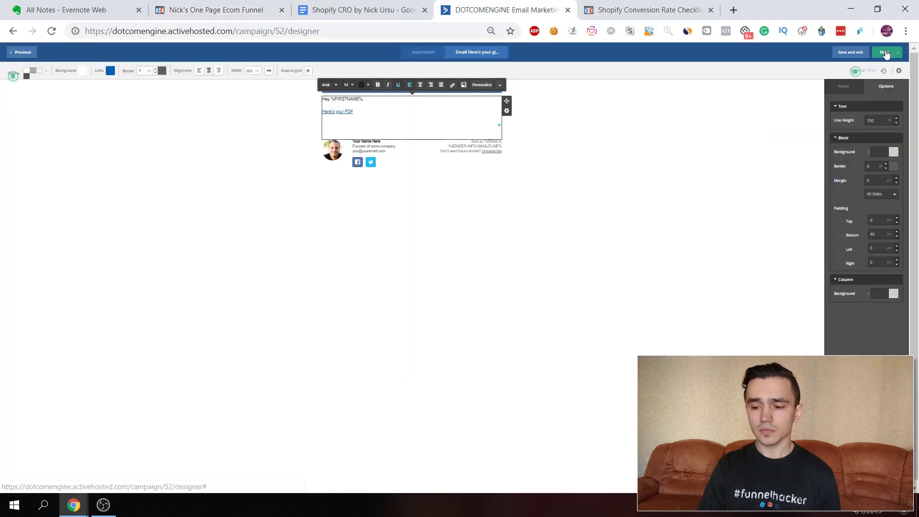
- Go through the Campaign Summary and finish the 'Here's your PDF' email
click(822, 87)
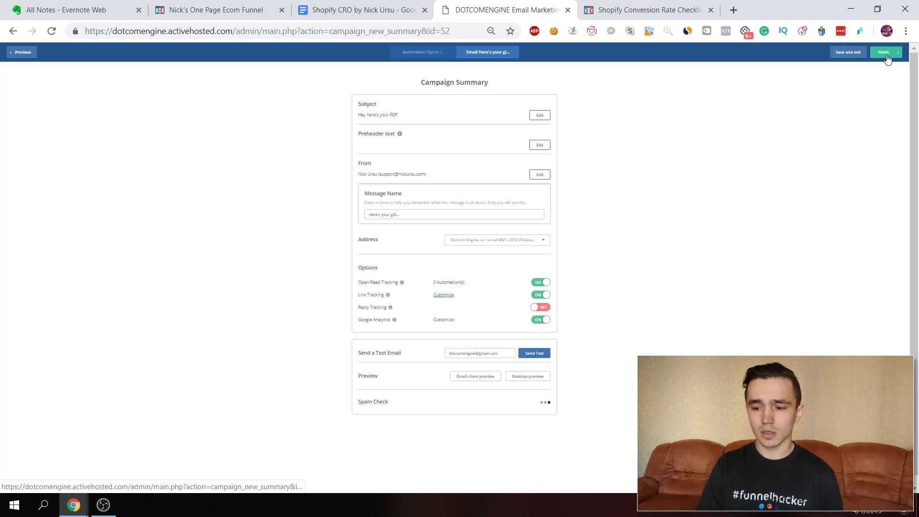
click(885, 54)
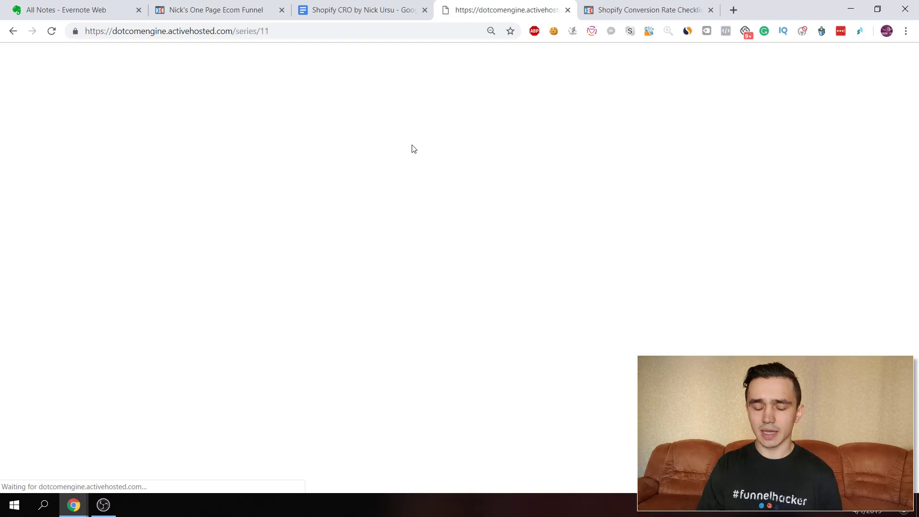
mouse_move(417, 96)
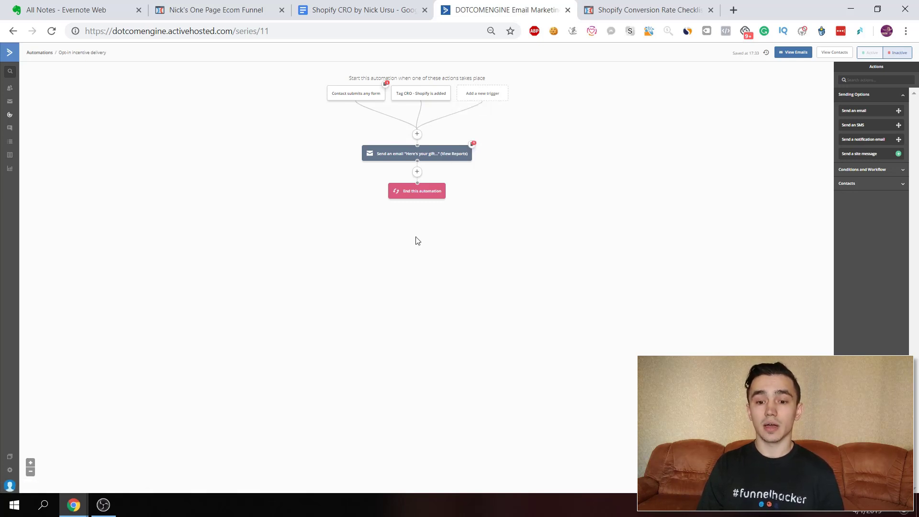
- Insert a Wait step of 20 minutes before the gift email and save it
click(417, 134)
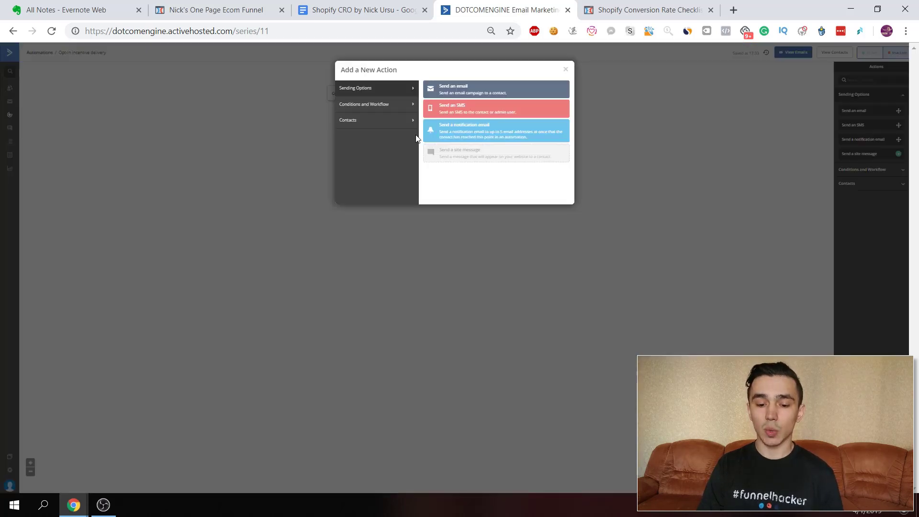
click(390, 109)
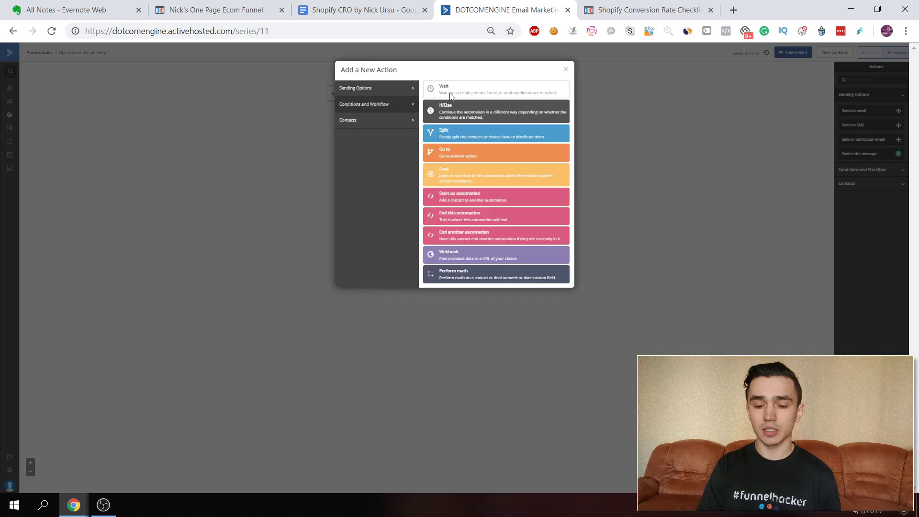
click(469, 93)
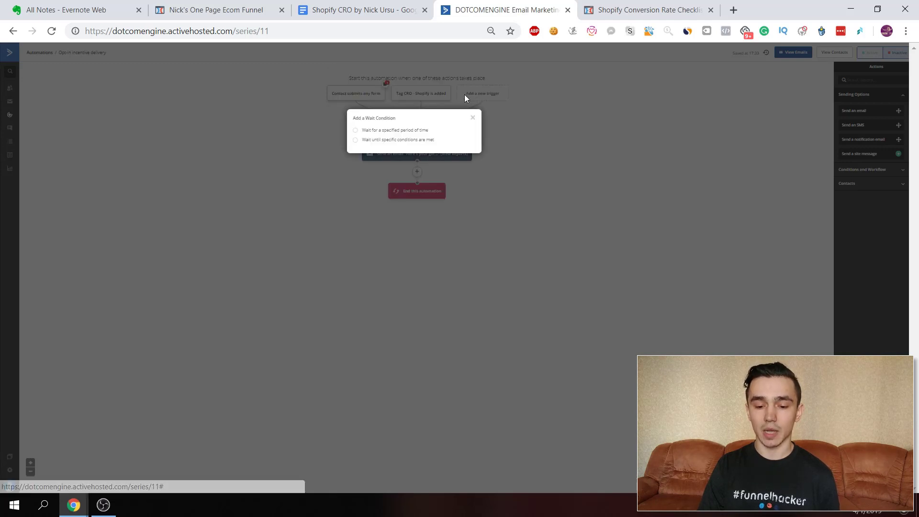
click(398, 132)
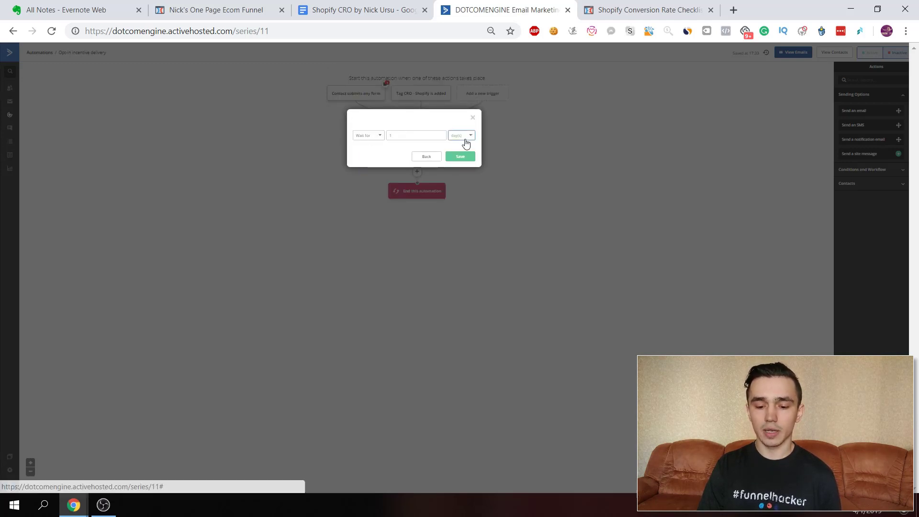
click(464, 138)
click(463, 147)
click(422, 136)
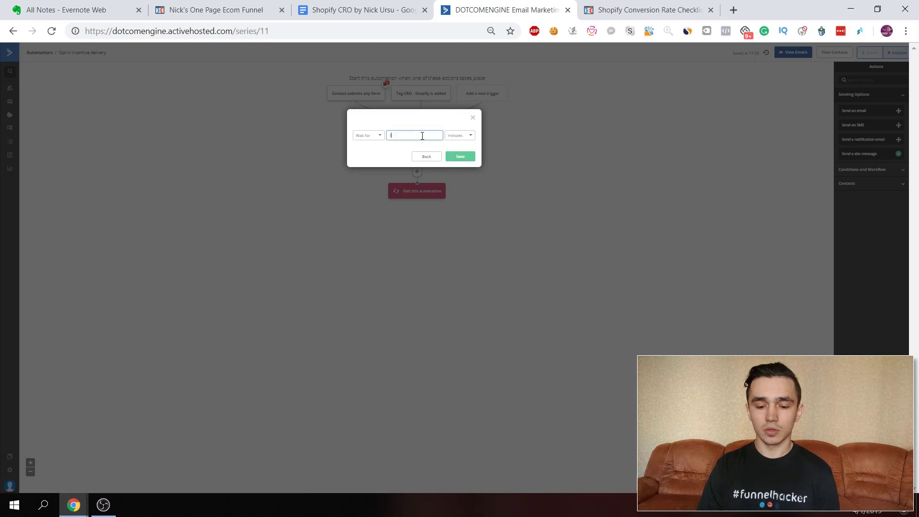
text(20)
click(470, 158)
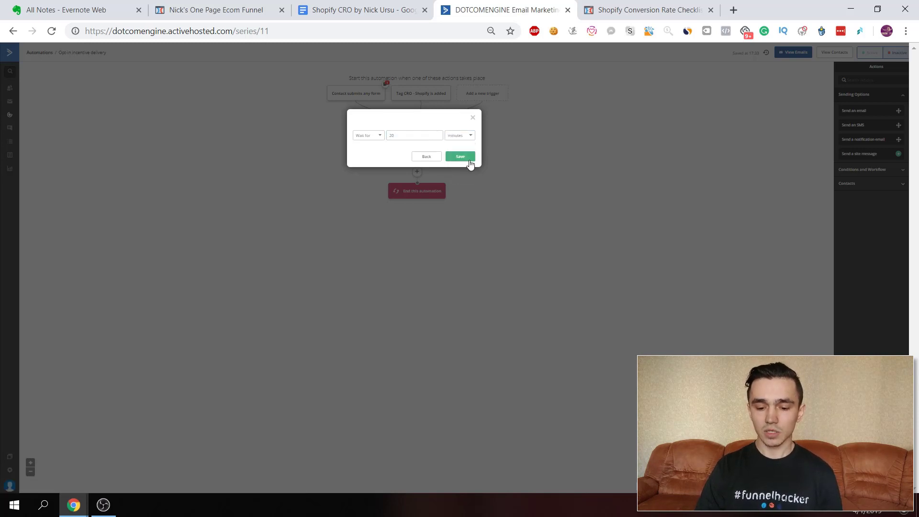